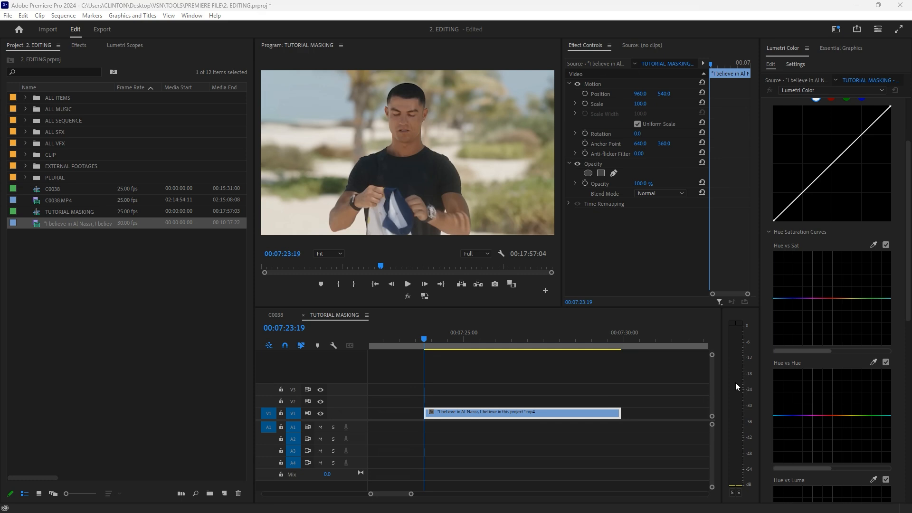
# Add a new Lumetri Color effect to the clip and rename it "face pop".
pyautogui.hotkey('alt', 'Tab')
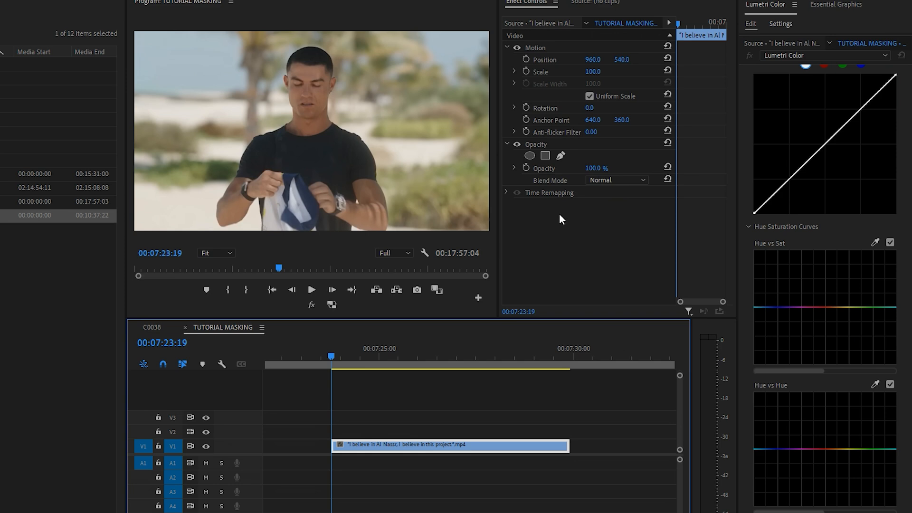
pyautogui.click(810, 58)
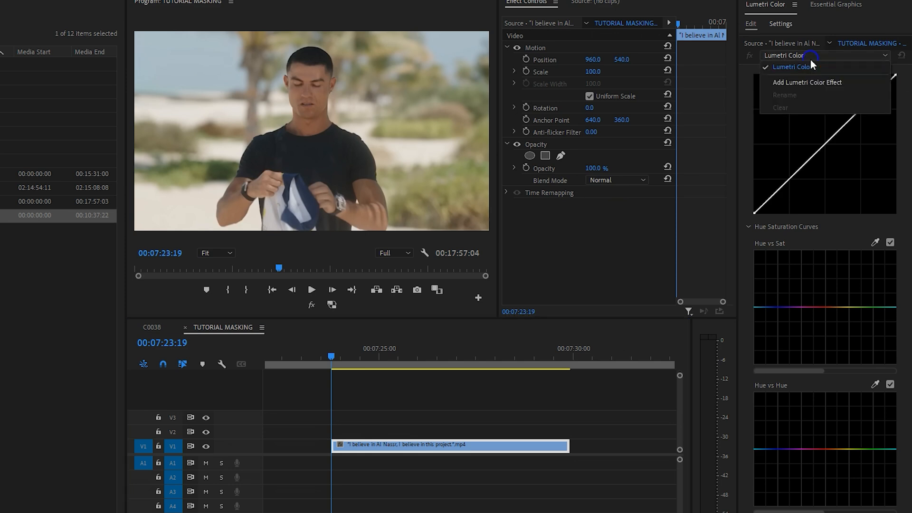
pyautogui.click(817, 81)
pyautogui.rightClick(543, 204)
pyautogui.click(579, 212)
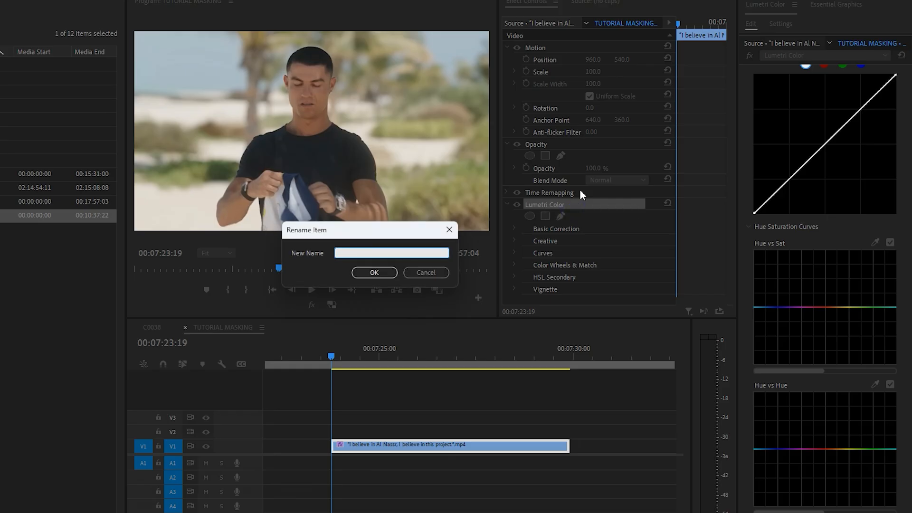
pyautogui.write('face pop')
pyautogui.press('Return')
# Raise the face pop effect's exposure to 1.1 in Basic Correction.
pyautogui.scroll(3, 792, 132)
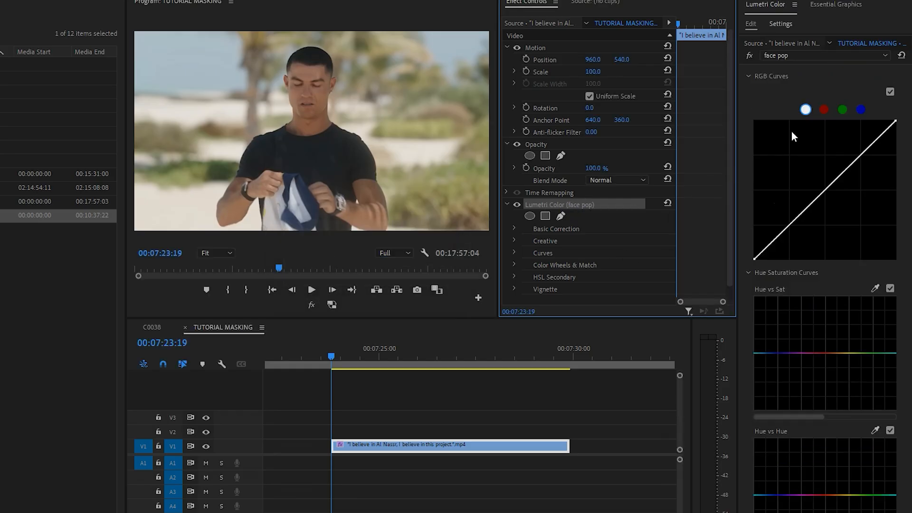
pyautogui.click(760, 78)
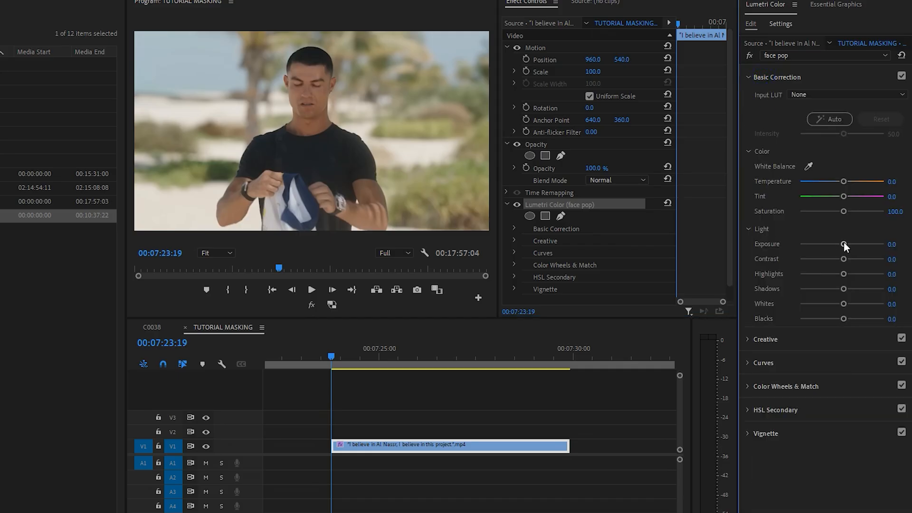
pyautogui.moveTo(844, 243); pyautogui.dragTo(850, 244)
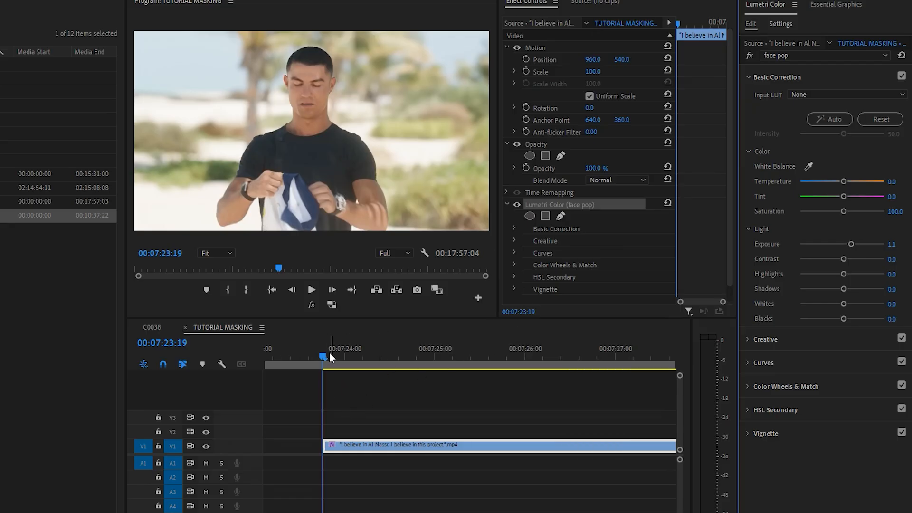
# Go to 00:07:24:02, add an ellipse mask to the face pop effect and position it over the man's face.
pyautogui.click(352, 355)
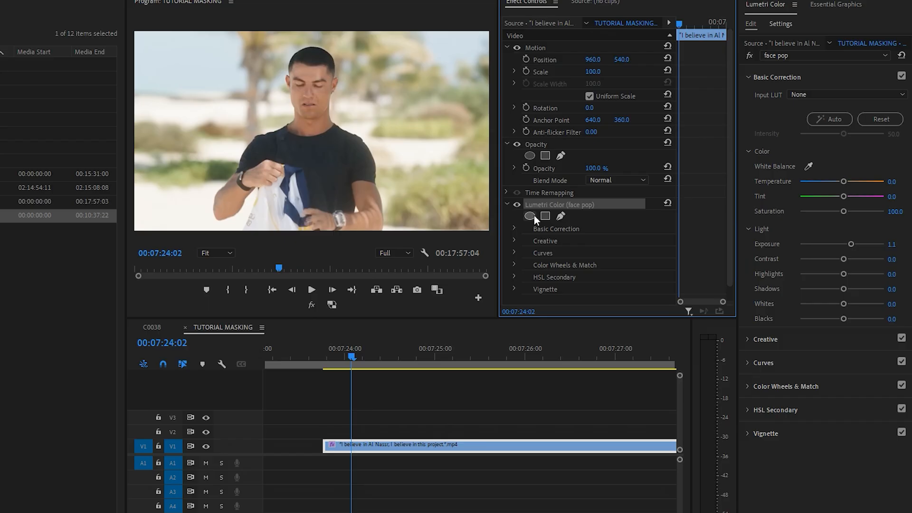
pyautogui.click(530, 216)
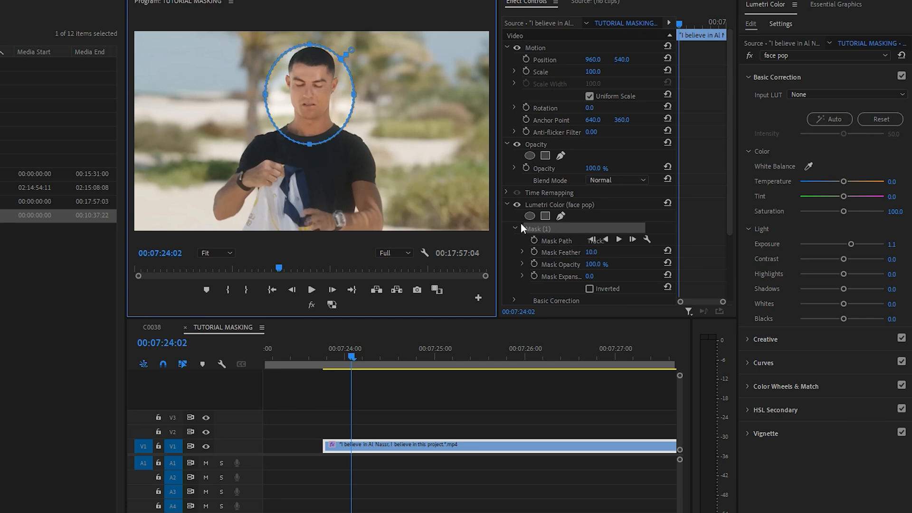
pyautogui.moveTo(316, 102); pyautogui.dragTo(324, 102)
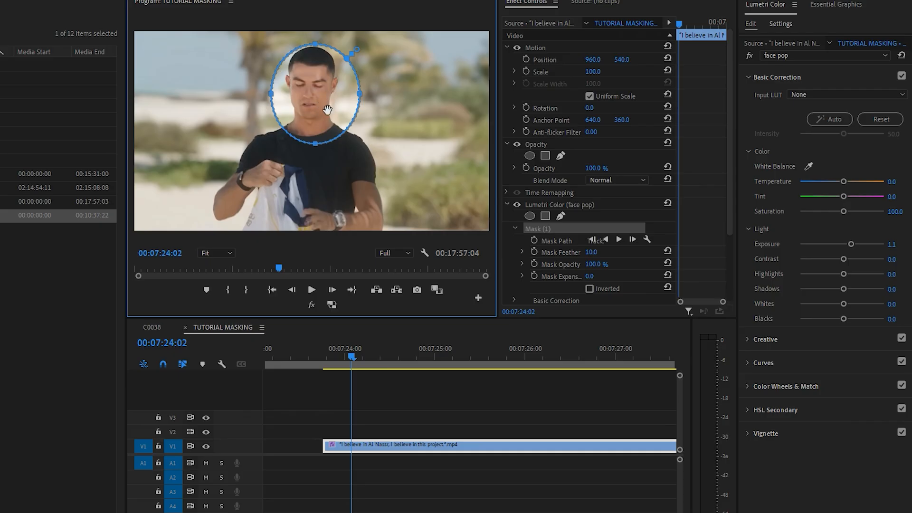
pyautogui.moveTo(319, 105); pyautogui.dragTo(315, 127)
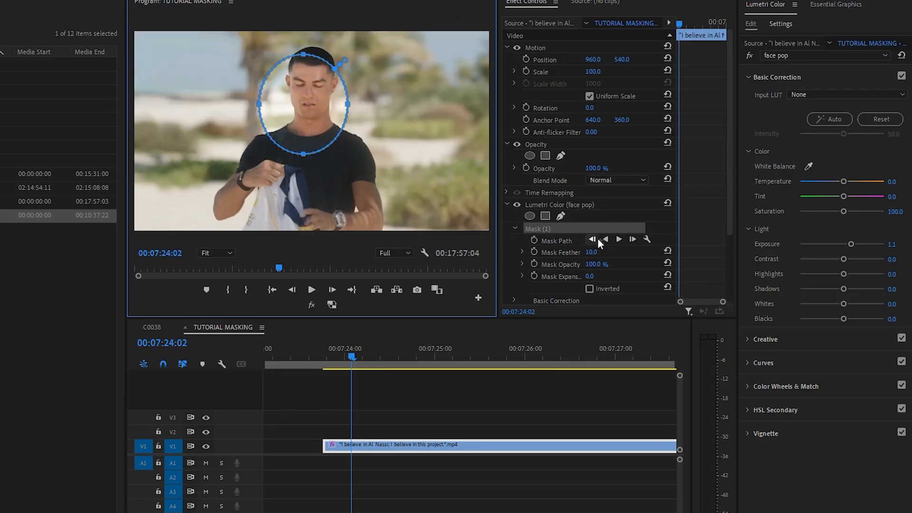
# Try a hard-edged mask with feather 0 and exposure 2.6, placing the ellipse on the background beside the man.
pyautogui.moveTo(602, 253)
pyautogui.mouseDown()
pyautogui.moveTo(664, 254)
pyautogui.moveTo(597, 254)
pyautogui.mouseUp()
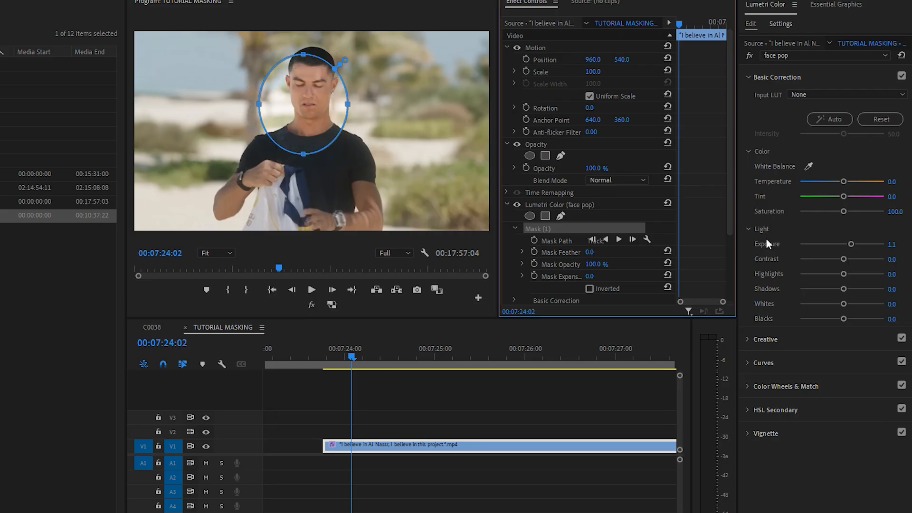
pyautogui.moveTo(851, 244)
pyautogui.mouseDown()
pyautogui.moveTo(874, 238)
pyautogui.moveTo(863, 239)
pyautogui.mouseUp()
pyautogui.moveTo(320, 116); pyautogui.dragTo(423, 153)
pyautogui.click(600, 204)
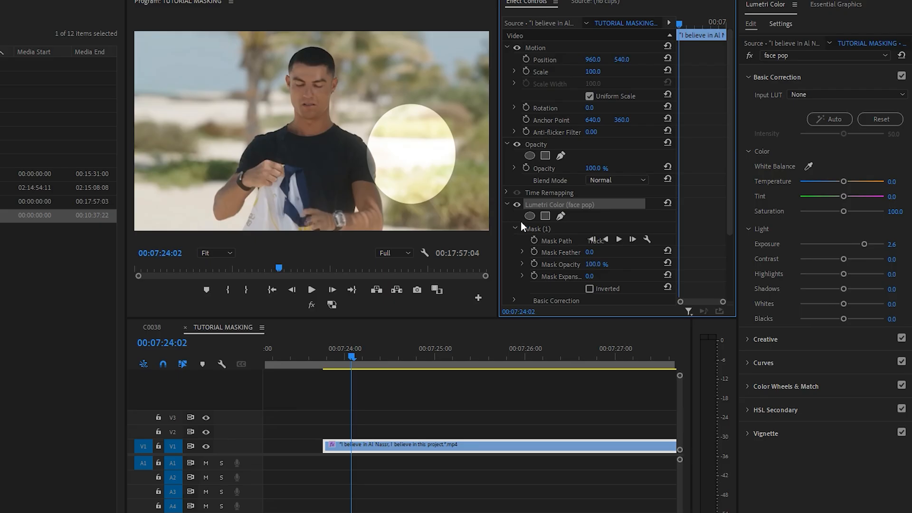
# Set the mask's feather to 302 and opacity to 67%, and try changing the mask expansion before resetting it.
pyautogui.moveTo(599, 254); pyautogui.dragTo(733, 254)
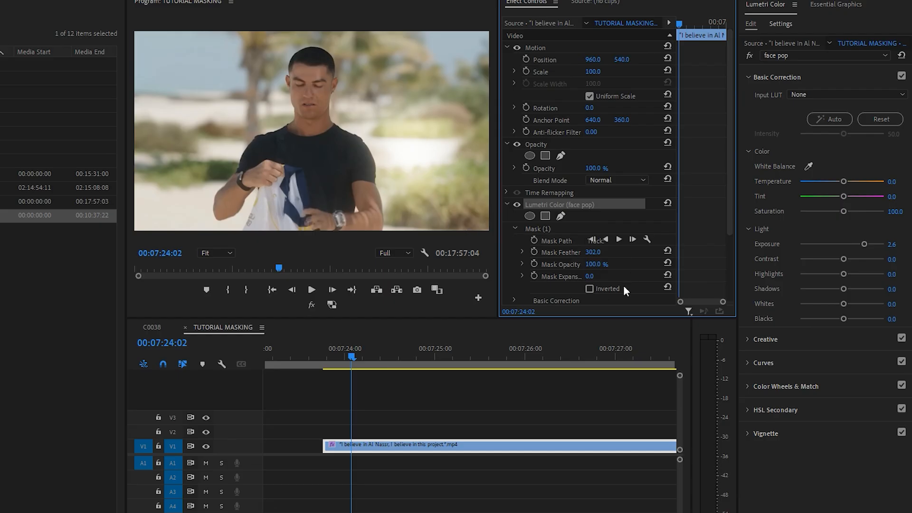
pyautogui.moveTo(594, 264)
pyautogui.mouseDown()
pyautogui.moveTo(566, 264)
pyautogui.moveTo(578, 264)
pyautogui.mouseUp()
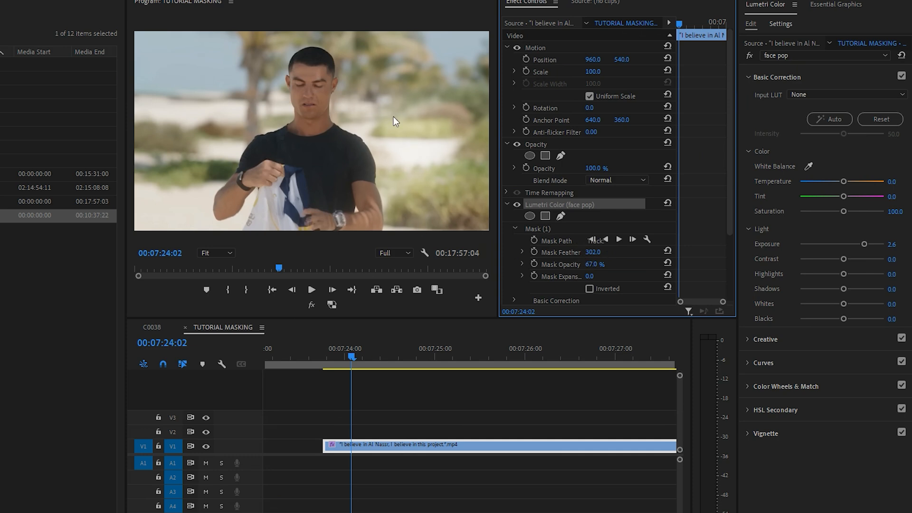
pyautogui.moveTo(591, 276); pyautogui.dragTo(576, 250)
pyautogui.click(668, 275)
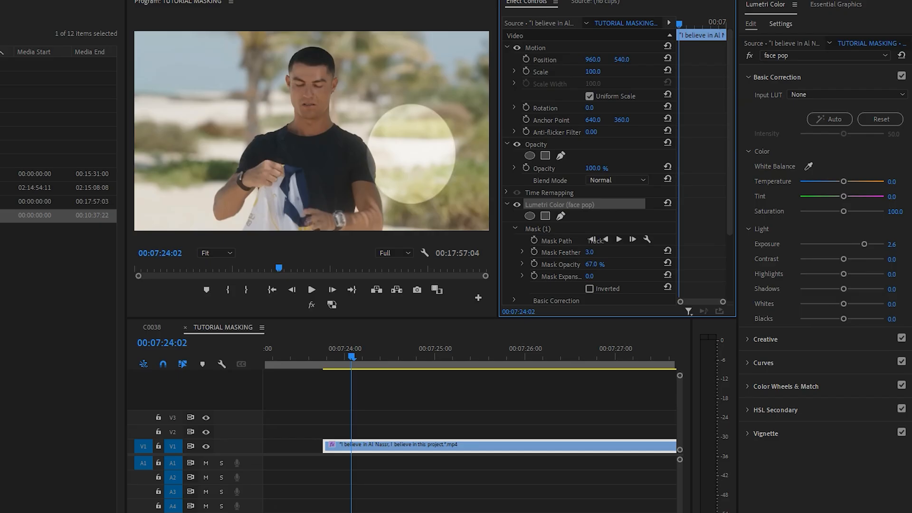
# Set the mask feather to 18 and try the mask's Inverted option, leaving it switched off.
pyautogui.click(568, 229)
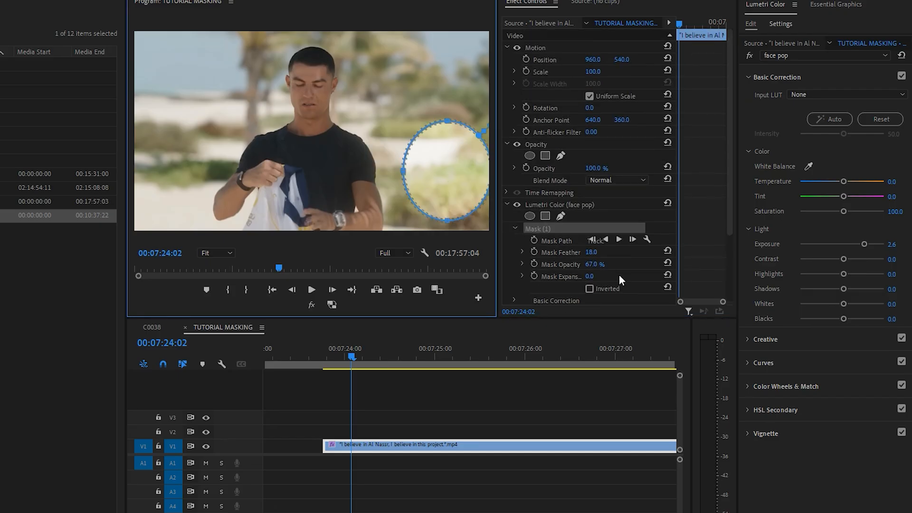
pyautogui.scroll(-1, 603, 275)
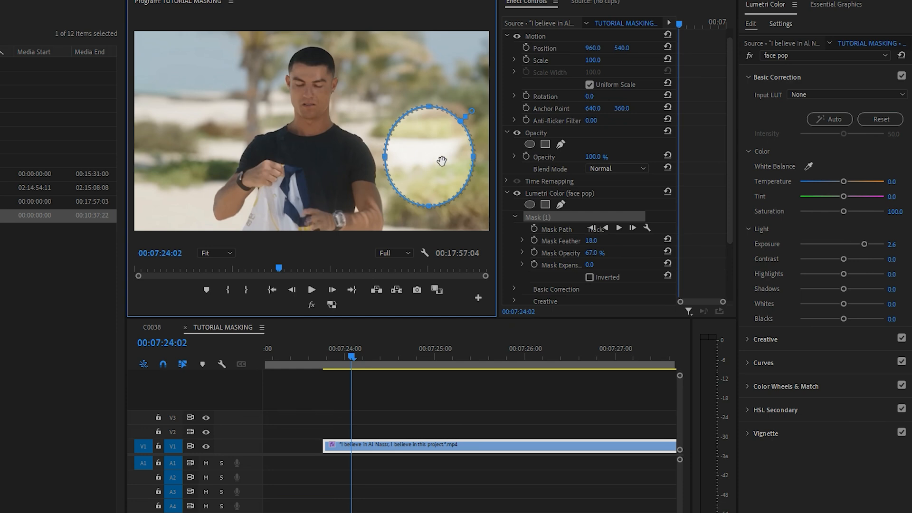
pyautogui.click(606, 278)
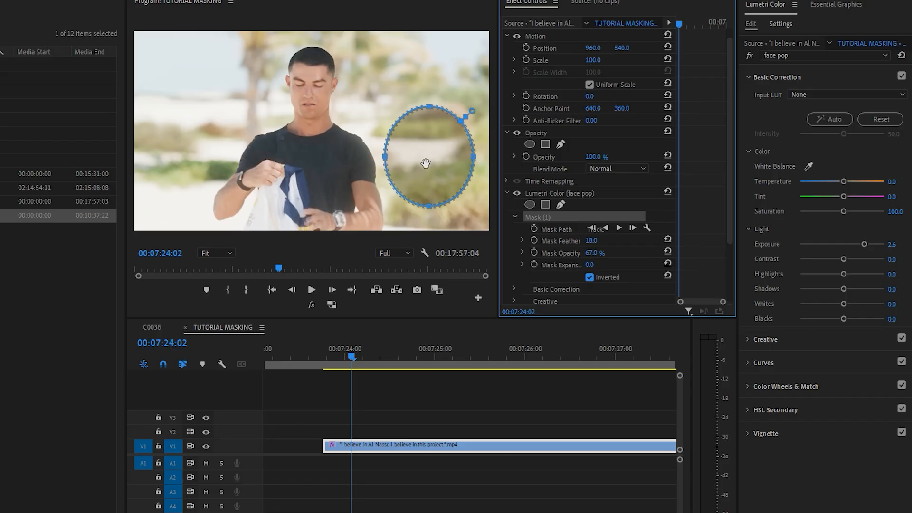
pyautogui.click(598, 278)
# Move the ellipse mask back over the man's face and lower the exposure to 0.9.
pyautogui.click(444, 160)
pyautogui.moveTo(444, 159); pyautogui.dragTo(327, 102)
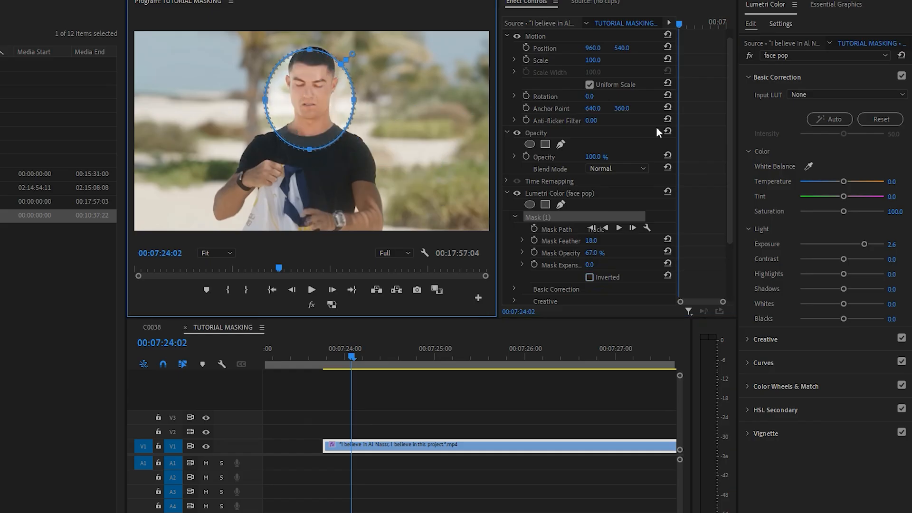
pyautogui.moveTo(864, 244); pyautogui.dragTo(847, 244)
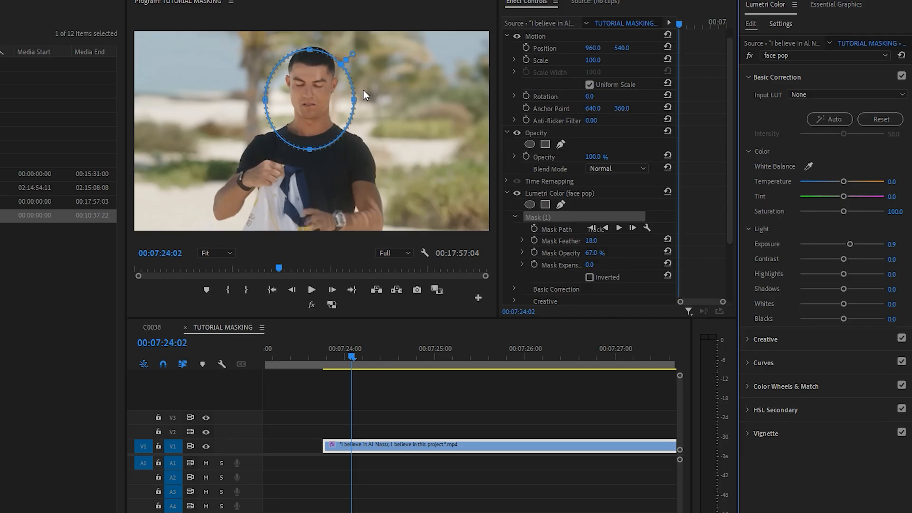
# Fit the ellipse mask closer around the man's head by shifting it slightly upward and narrowing both sides.
pyautogui.click(205, 253)
pyautogui.click(304, 108)
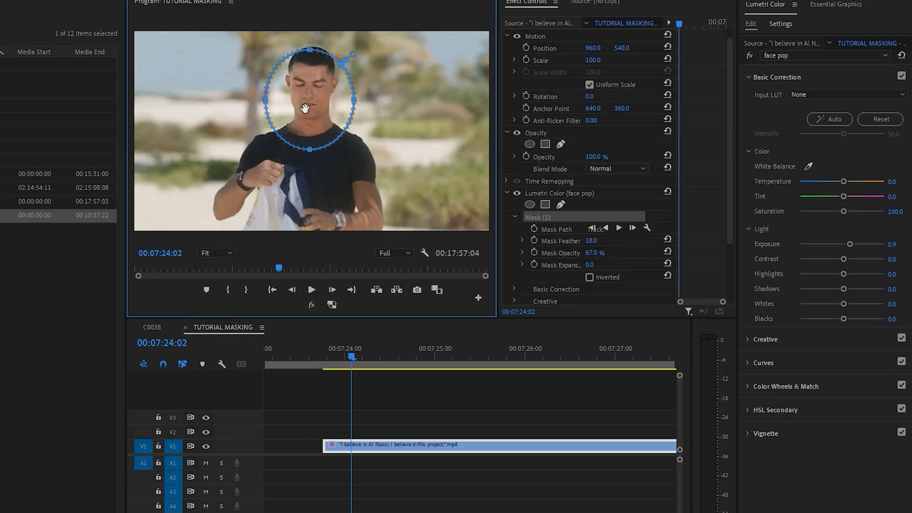
pyautogui.click(212, 250)
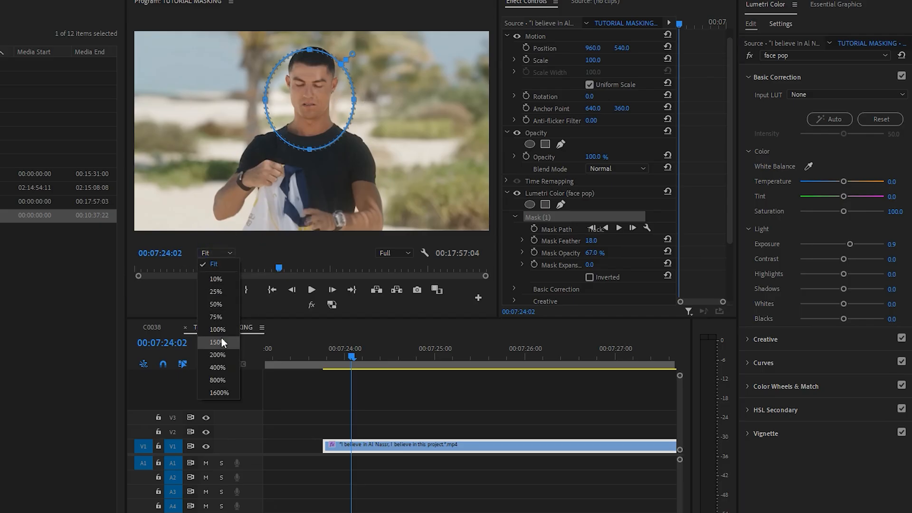
pyautogui.click(226, 315)
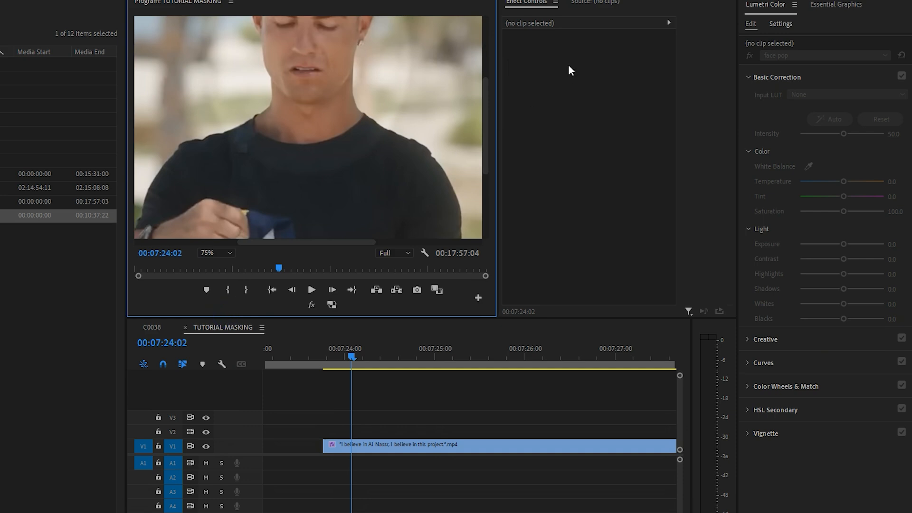
pyautogui.moveTo(325, 87); pyautogui.dragTo(311, 177)
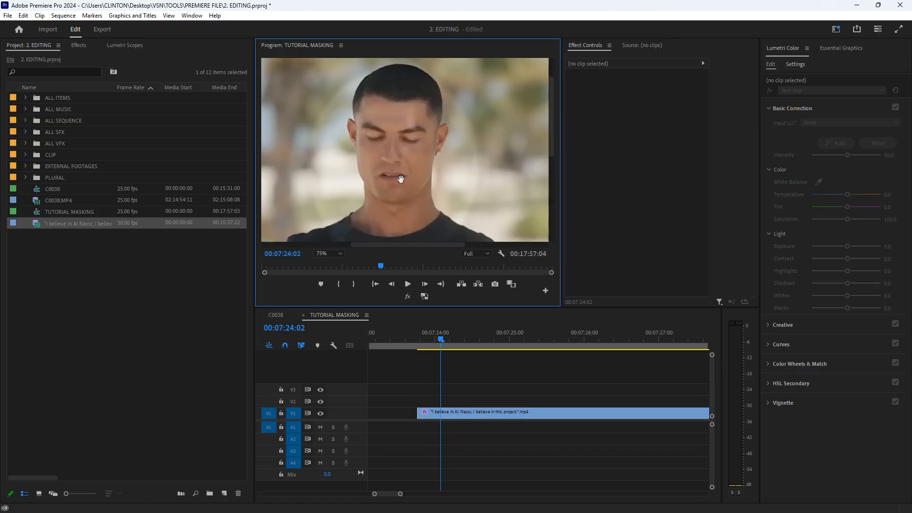
pyautogui.click(462, 394)
pyautogui.click(617, 234)
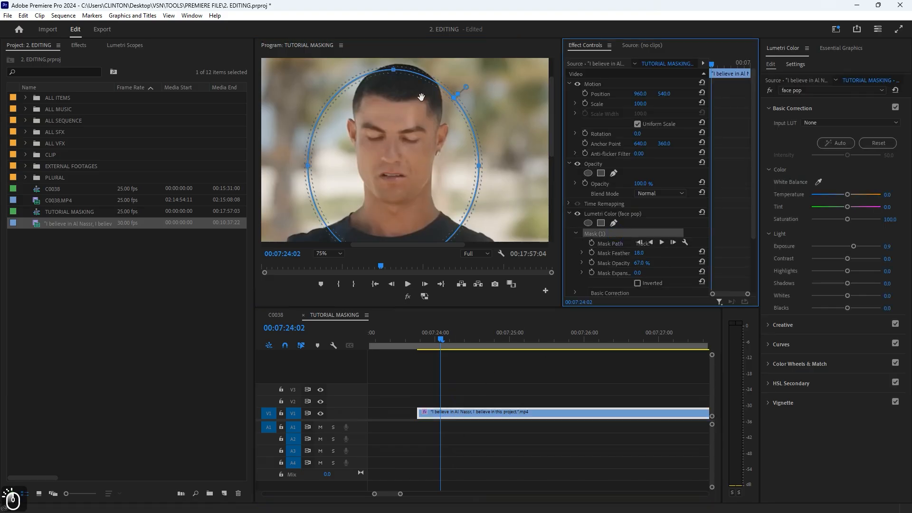
pyautogui.moveTo(421, 97); pyautogui.dragTo(421, 87)
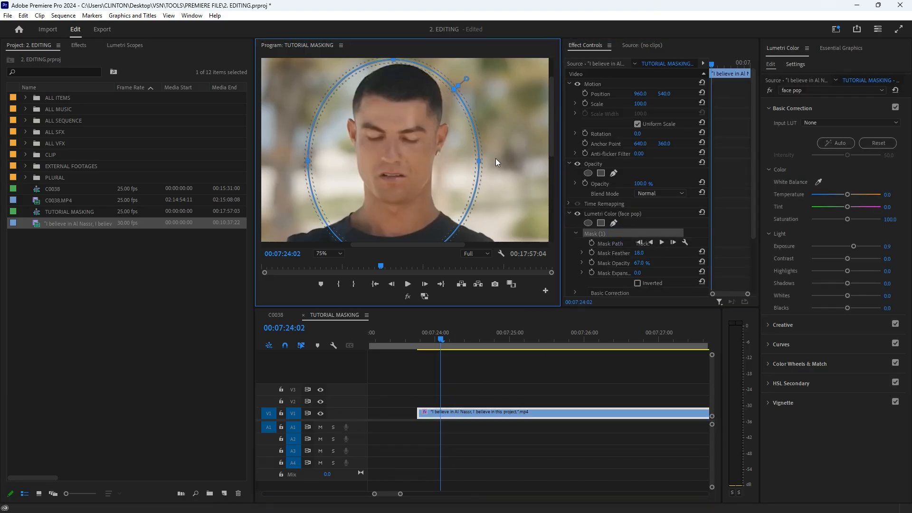
pyautogui.moveTo(480, 163); pyautogui.dragTo(463, 163)
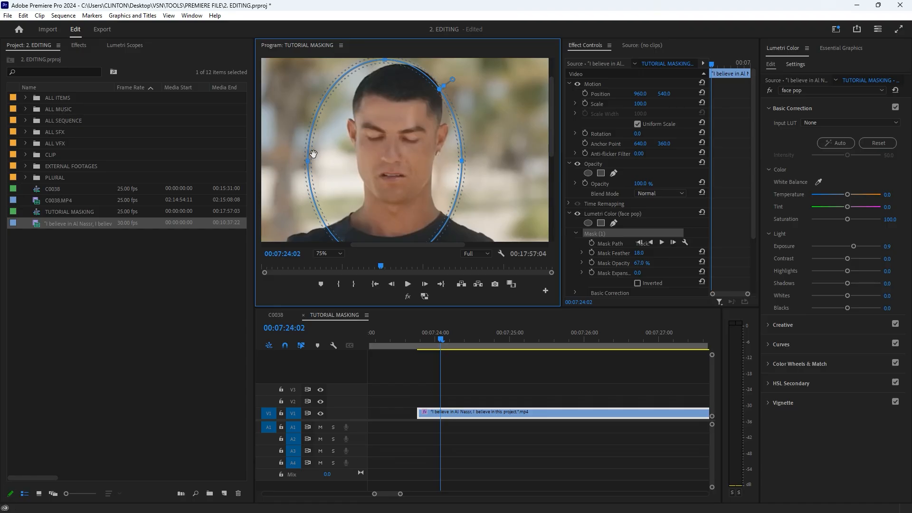
pyautogui.moveTo(308, 164); pyautogui.dragTo(337, 161)
pyautogui.hotkey('ctrl', 'z')
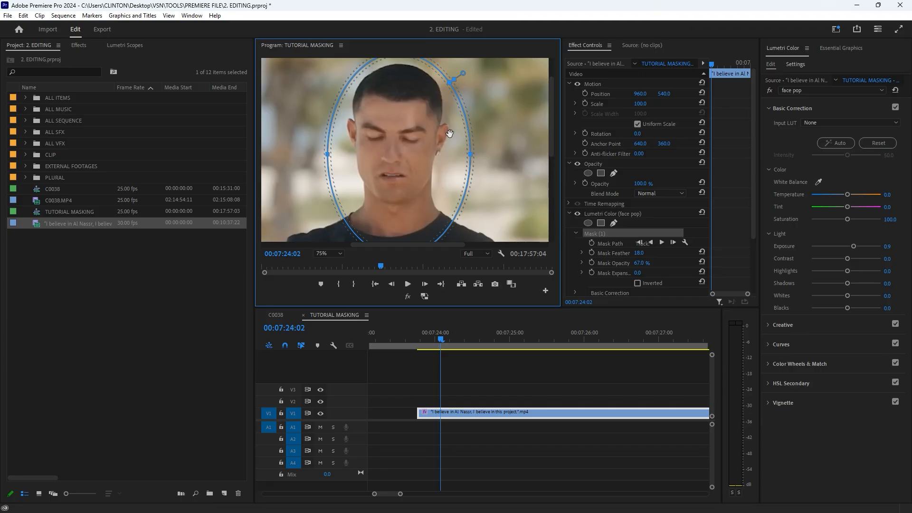
# Add points on both sides of the mask path and pull the sides inward to follow the man's head and neck.
pyautogui.click(466, 121)
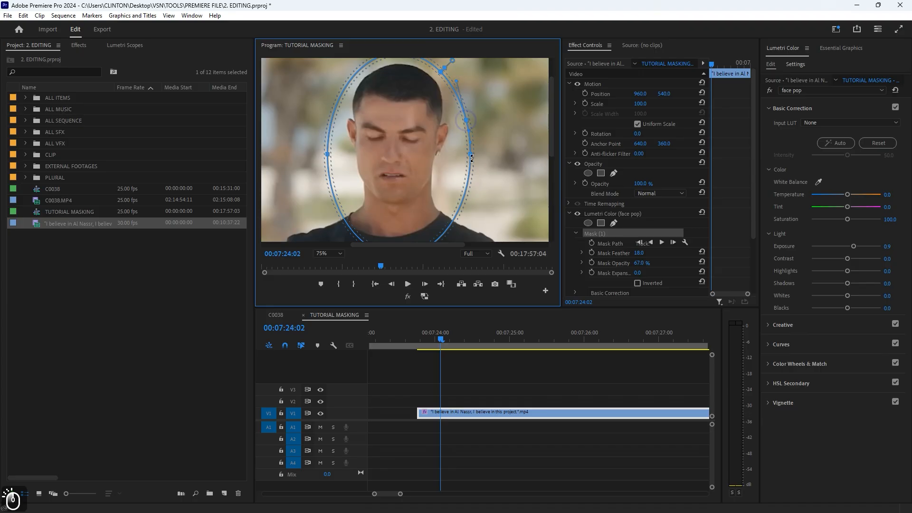
pyautogui.moveTo(470, 154); pyautogui.dragTo(438, 190)
pyautogui.moveTo(328, 155); pyautogui.dragTo(326, 155)
pyautogui.moveTo(395, 97); pyautogui.dragTo(411, 95)
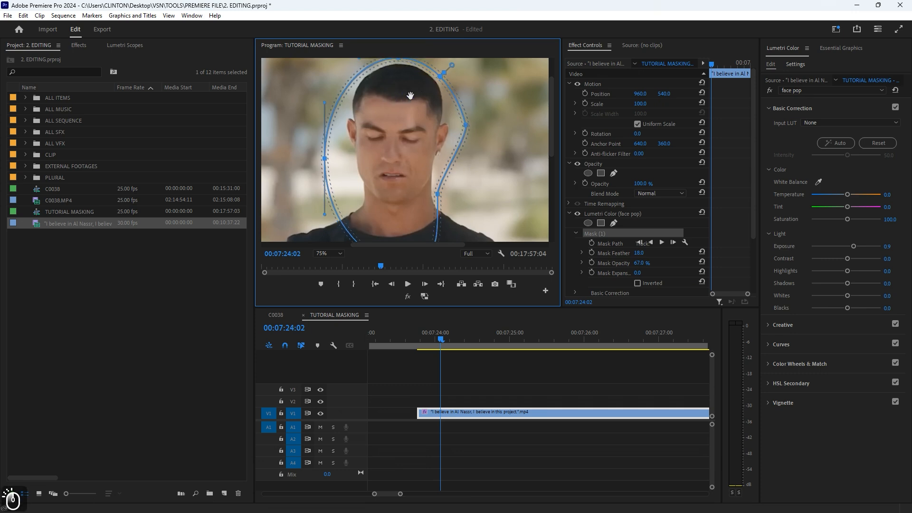
pyautogui.moveTo(325, 158); pyautogui.dragTo(342, 157)
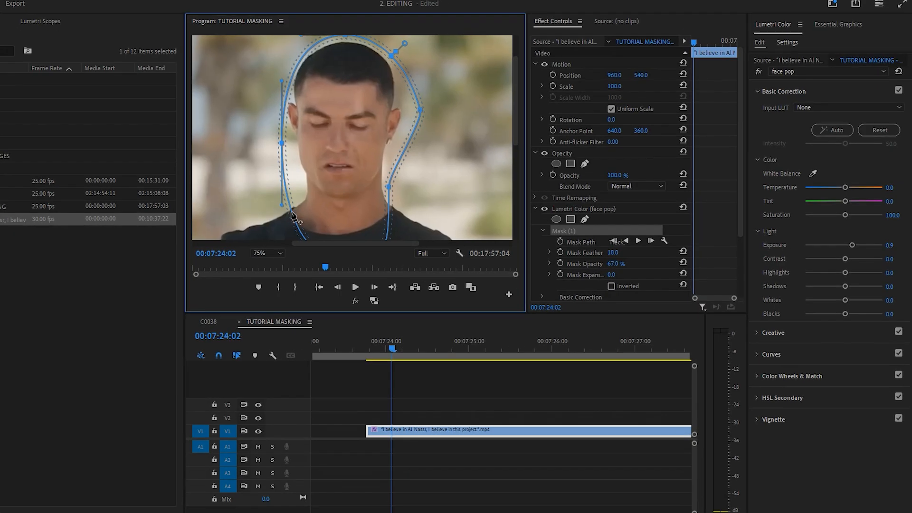
pyautogui.click(351, 217)
pyautogui.moveTo(370, 184); pyautogui.dragTo(379, 196)
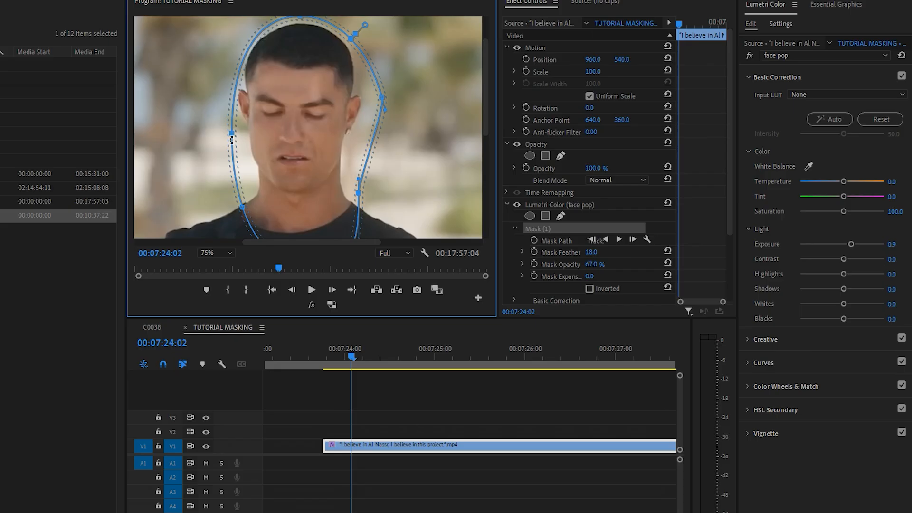
# Widen the mask path around the man's head and neck by moving its points outward on both sides.
pyautogui.moveTo(232, 134); pyautogui.dragTo(220, 120)
pyautogui.moveTo(243, 207); pyautogui.dragTo(230, 216)
pyautogui.moveTo(358, 194); pyautogui.dragTo(374, 191)
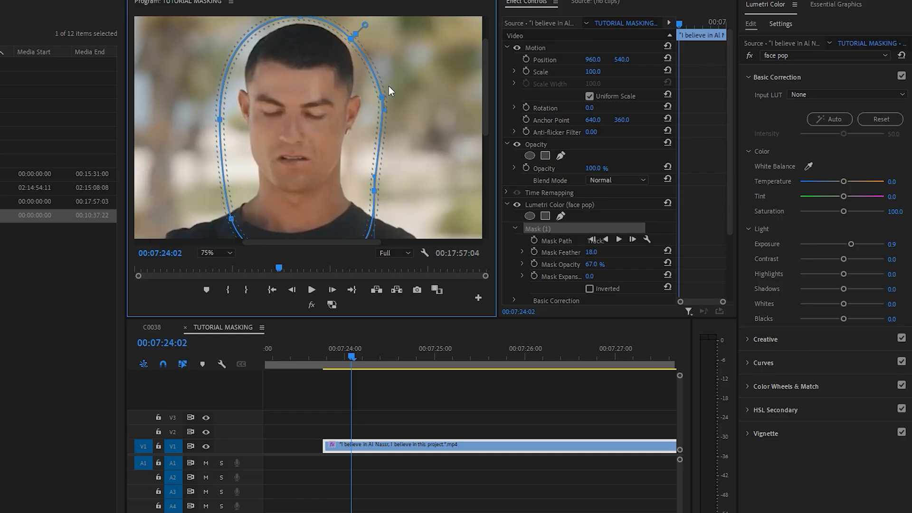
pyautogui.moveTo(383, 95); pyautogui.dragTo(387, 92)
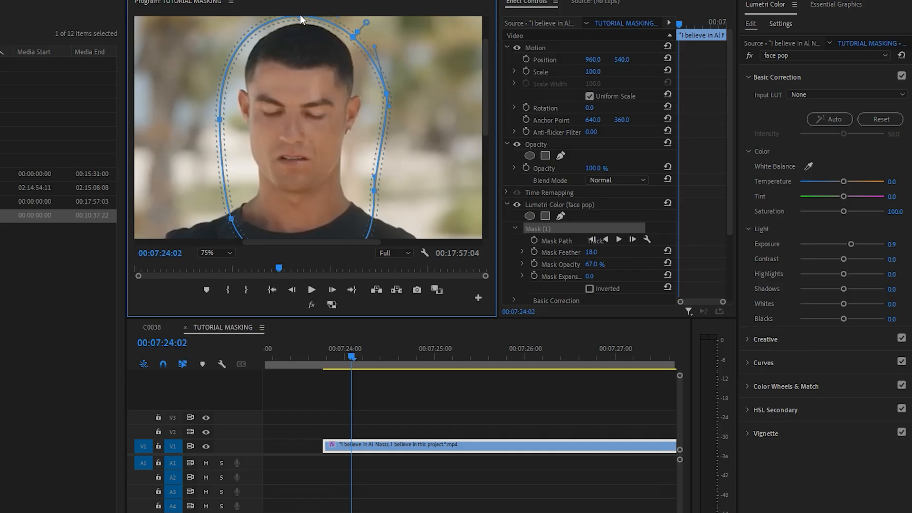
# Raise the uppermost point of the mask path so it sits well above the man's hair.
pyautogui.moveTo(318, 58); pyautogui.dragTo(317, 89)
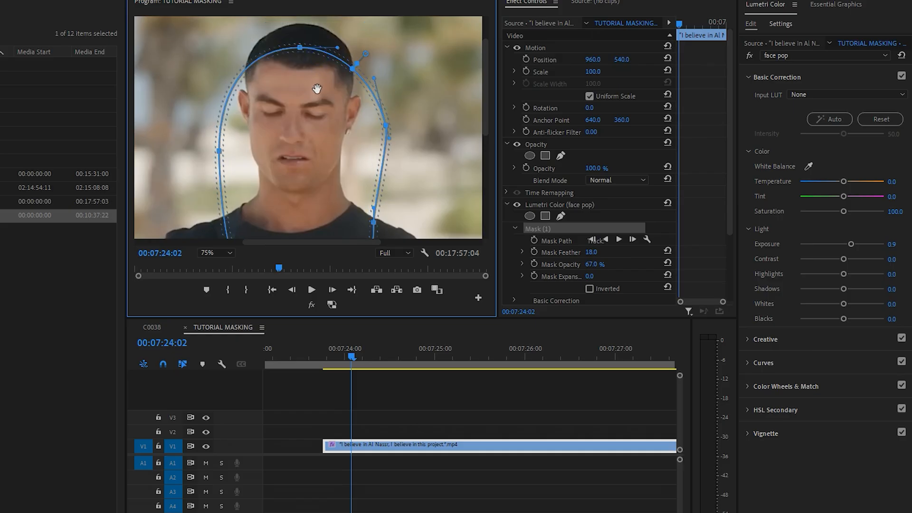
pyautogui.hotkey('ctrl', 'z')
pyautogui.press('h')
pyautogui.moveTo(440, 55); pyautogui.dragTo(441, 86)
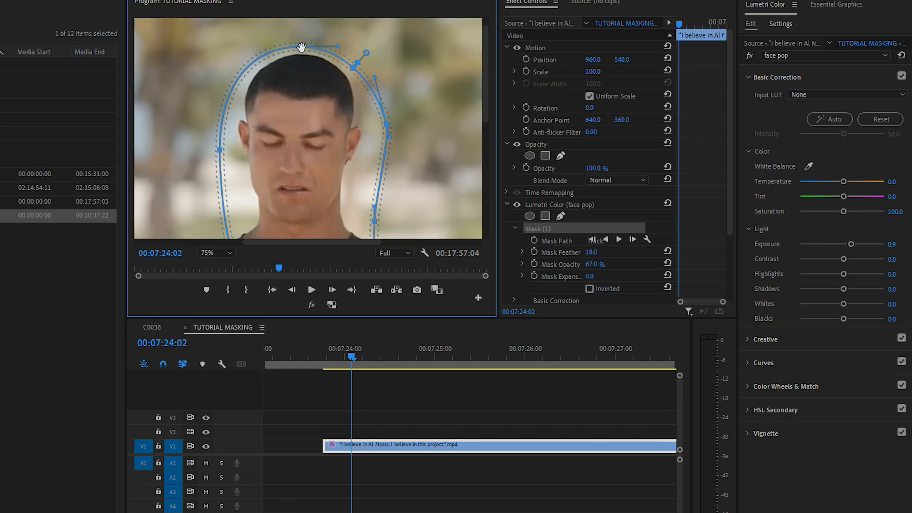
pyautogui.moveTo(297, 45); pyautogui.dragTo(299, 31)
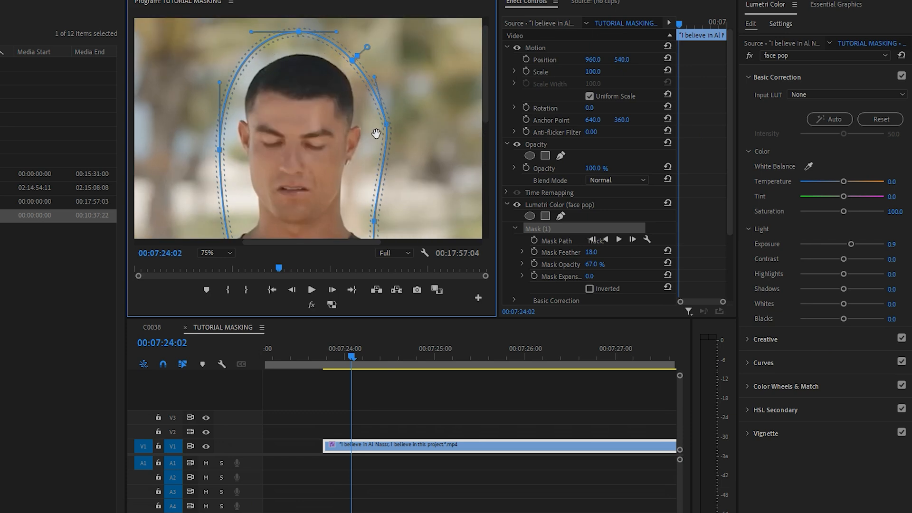
# Fit the whole frame in the program monitor and set the face mask's feather to 179.
pyautogui.click(212, 254)
pyautogui.click(221, 264)
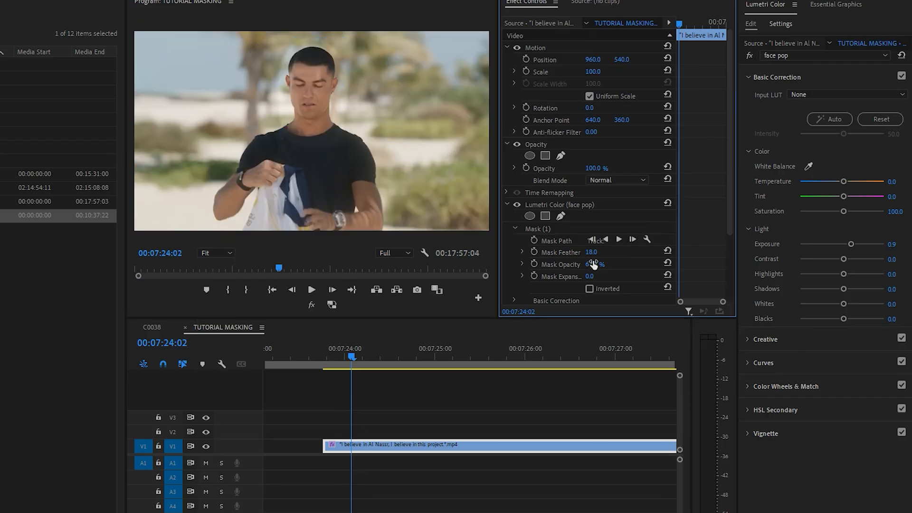
pyautogui.moveTo(592, 252); pyautogui.dragTo(623, 252)
pyautogui.click(571, 205)
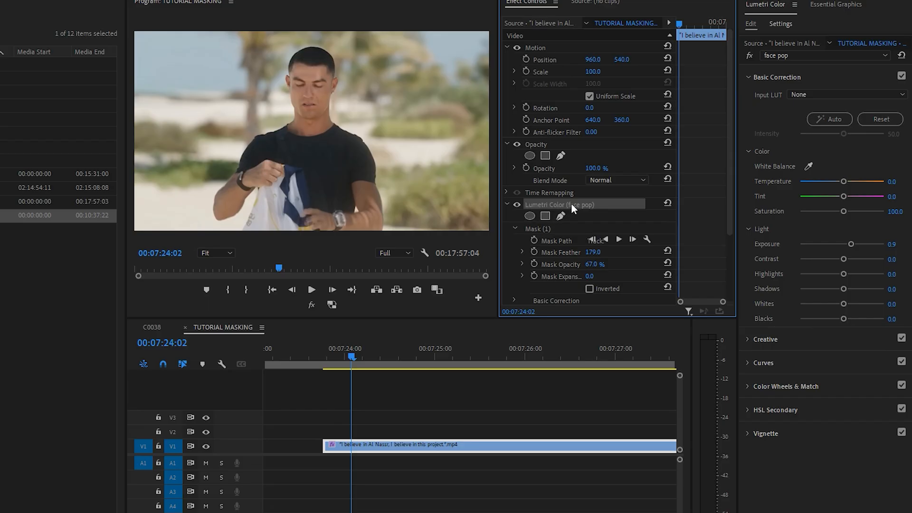
# Compare the face with the face pop effect off and on, and raise its exposure to 1.4.
pyautogui.click(517, 206)
pyautogui.click(517, 205)
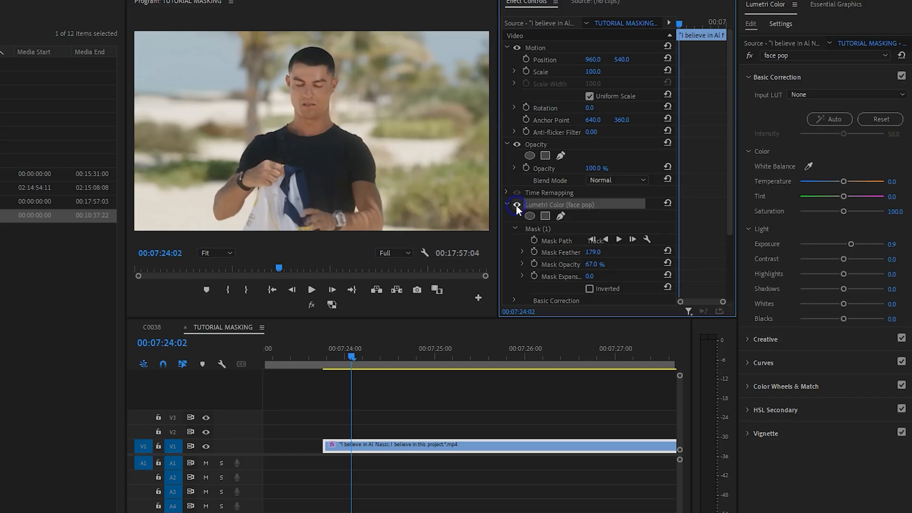
pyautogui.click(517, 206)
pyautogui.click(517, 206)
pyautogui.moveTo(850, 244); pyautogui.dragTo(853, 244)
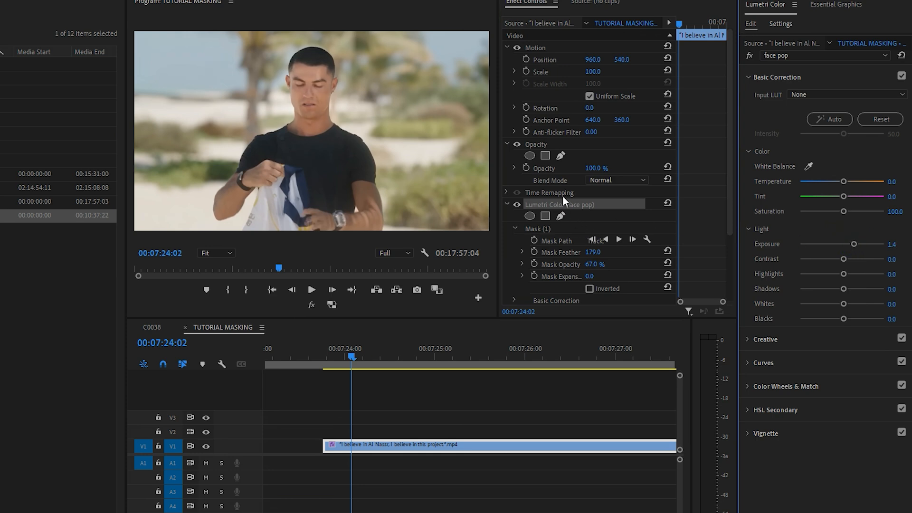
# Try a second ellipse mask on the face pop effect over the shirt in the man's hands, and delete it.
pyautogui.click(530, 215)
pyautogui.moveTo(317, 150); pyautogui.dragTo(302, 212)
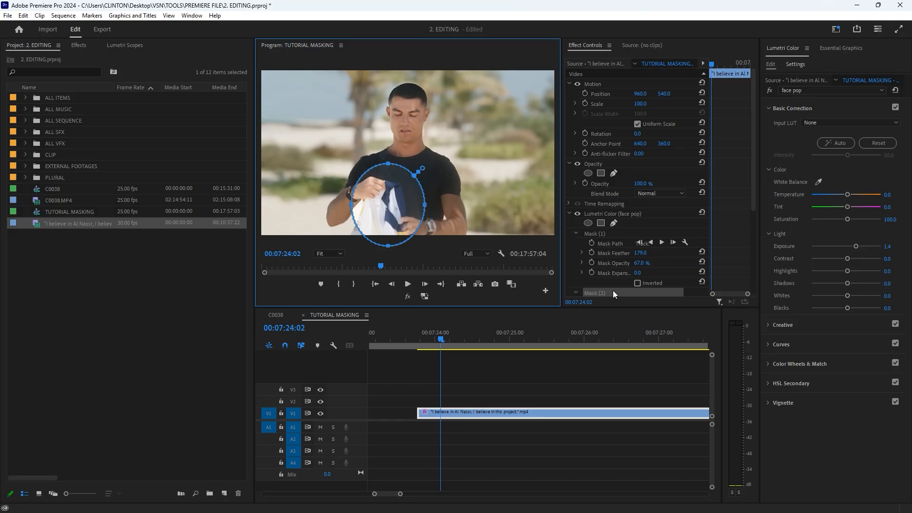
pyautogui.press('Delete')
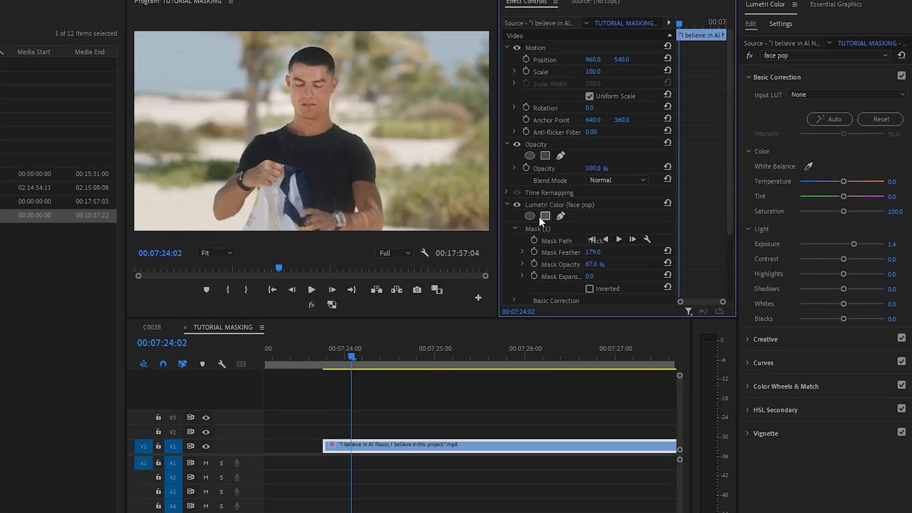
# Set the face mask's opacity to 79% and play the clip to review the brightened face.
pyautogui.moveTo(594, 267)
pyautogui.mouseDown()
pyautogui.moveTo(618, 267)
pyautogui.moveTo(605, 267)
pyautogui.mouseUp()
pyautogui.press('space')
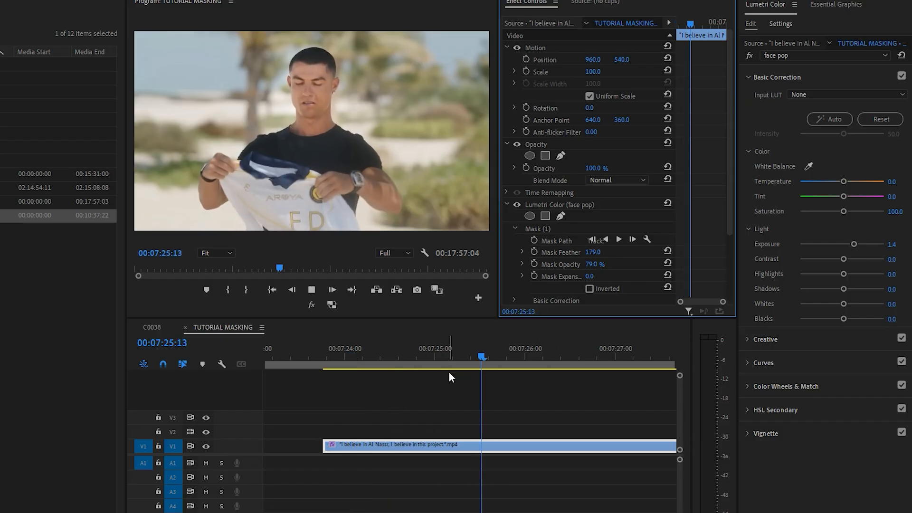
pyautogui.press('space')
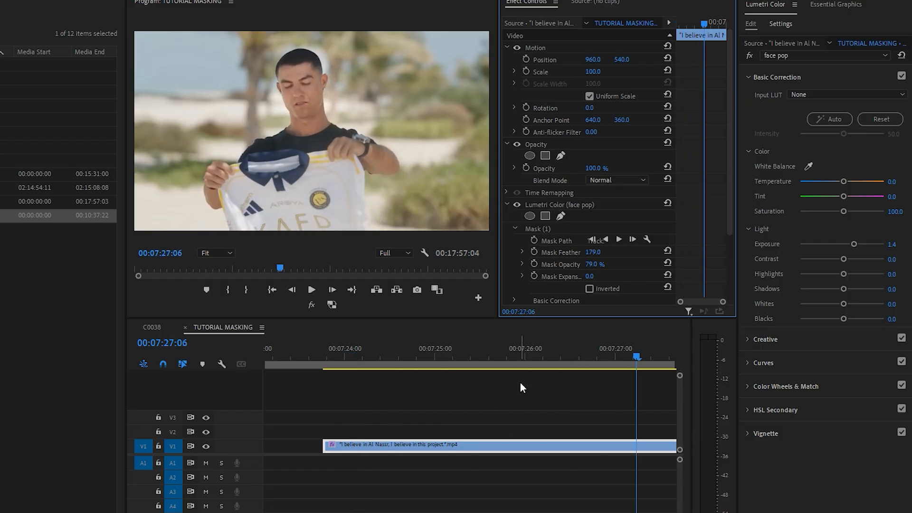
# Move the playhead to 00:07:25:21, where the man holds up the jersey.
pyautogui.scroll(-2, 534, 392)
pyautogui.scroll(-3, 528, 397)
pyautogui.moveTo(518, 352)
pyautogui.mouseDown()
pyautogui.moveTo(474, 344)
pyautogui.moveTo(510, 350)
pyautogui.mouseUp()
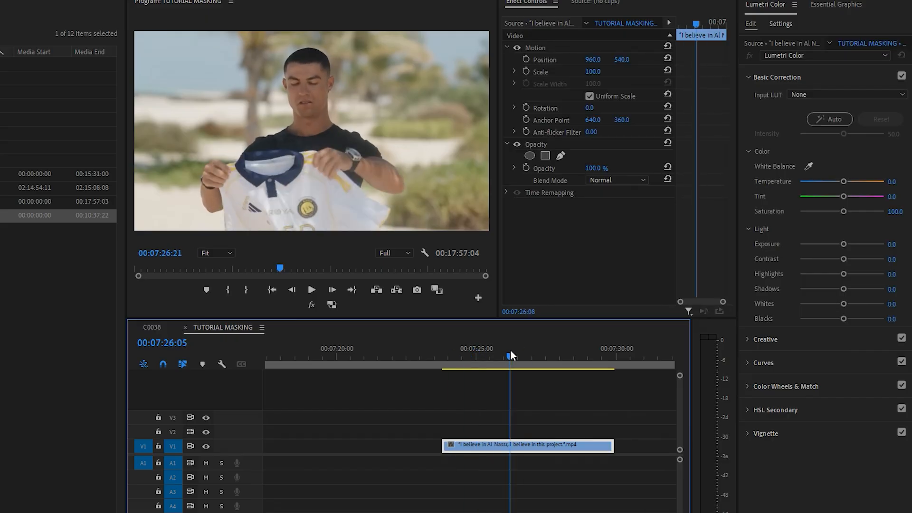
pyautogui.click(795, 55)
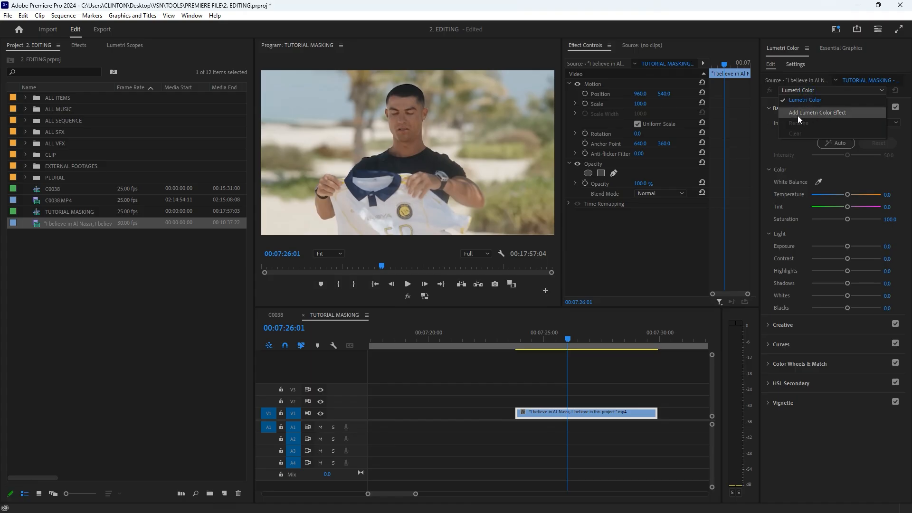
pyautogui.moveTo(577, 334)
pyautogui.mouseDown()
pyautogui.moveTo(618, 335)
pyautogui.moveTo(565, 325)
pyautogui.mouseUp()
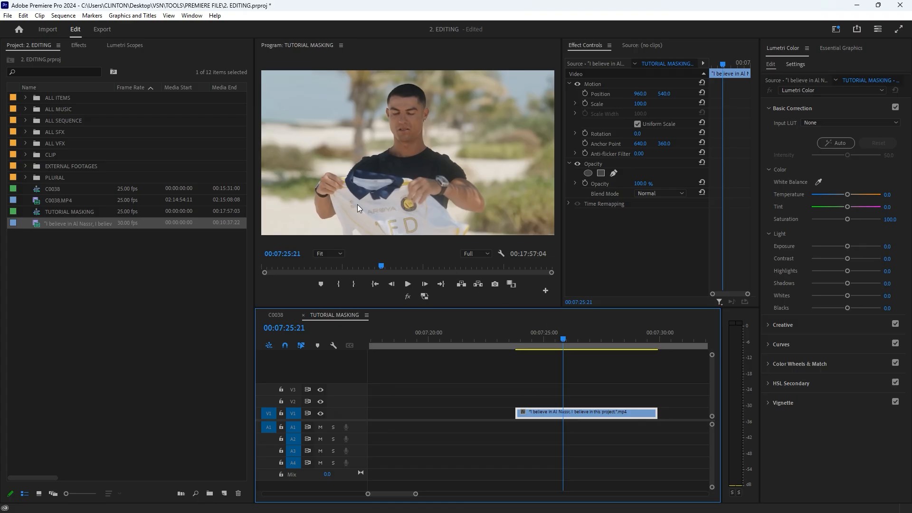
# Apply the Gaussian Blur video effect to the clip on V1 and set its blurriness to 83.
pyautogui.click(65, 61)
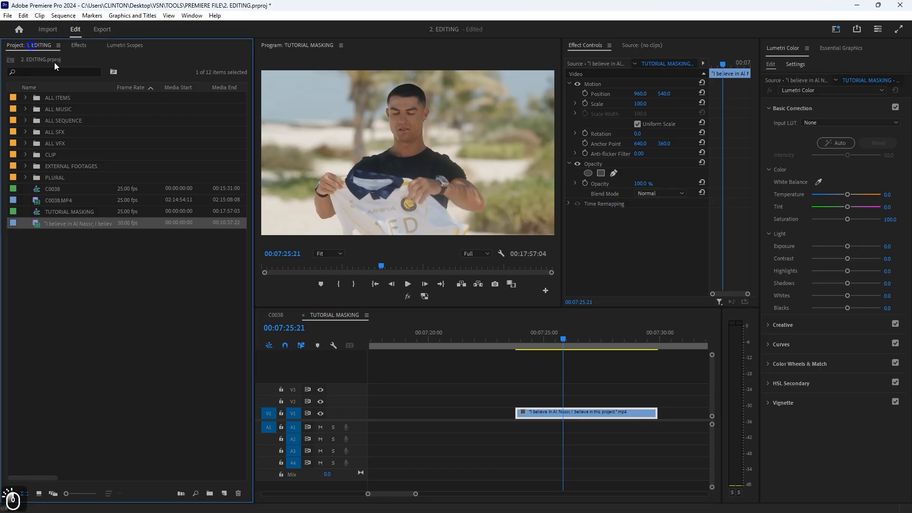
pyautogui.click(79, 45)
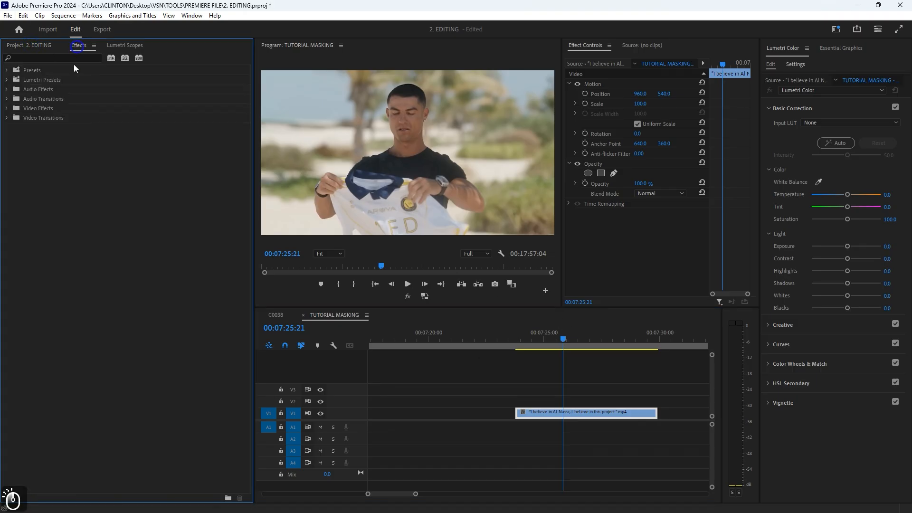
pyautogui.click(7, 109)
pyautogui.click(13, 128)
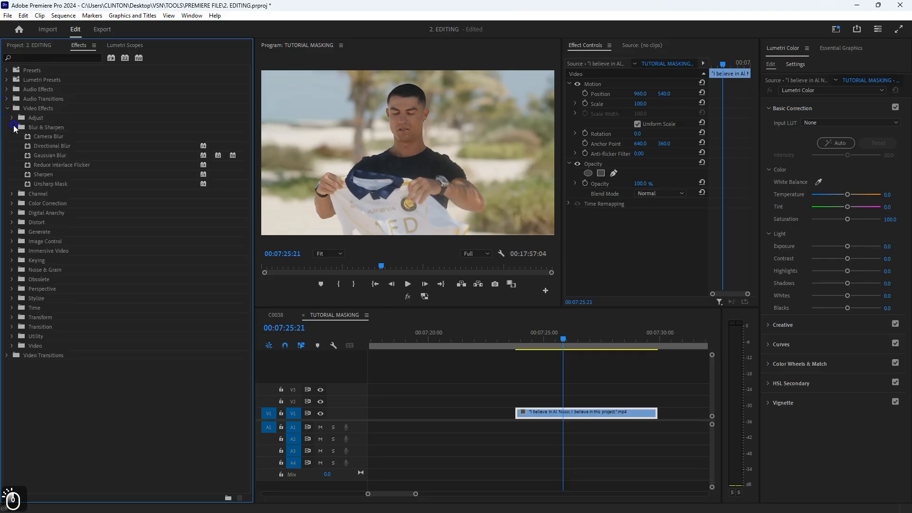
pyautogui.moveTo(53, 153); pyautogui.dragTo(586, 417)
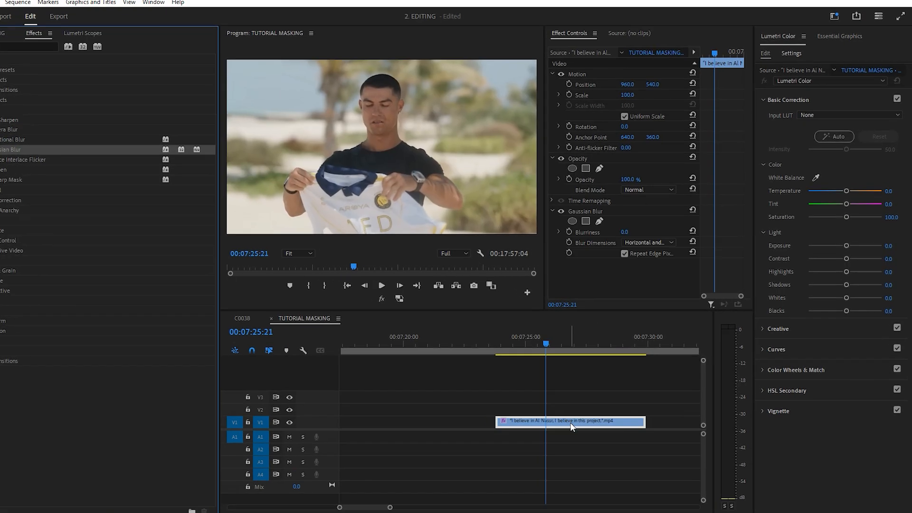
pyautogui.moveTo(625, 233); pyautogui.dragTo(599, 228)
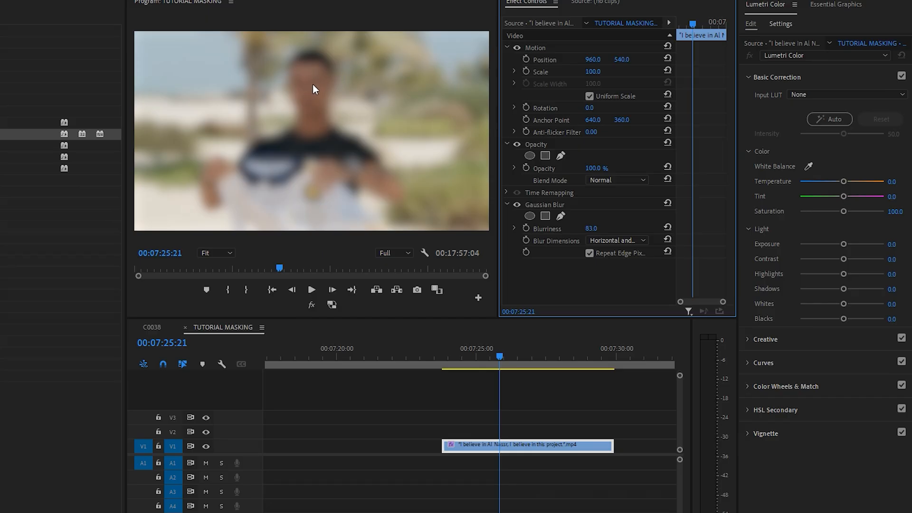
# Draw a closed freeform pen mask around the jersey on the Gaussian Blur effect.
pyautogui.click(540, 203)
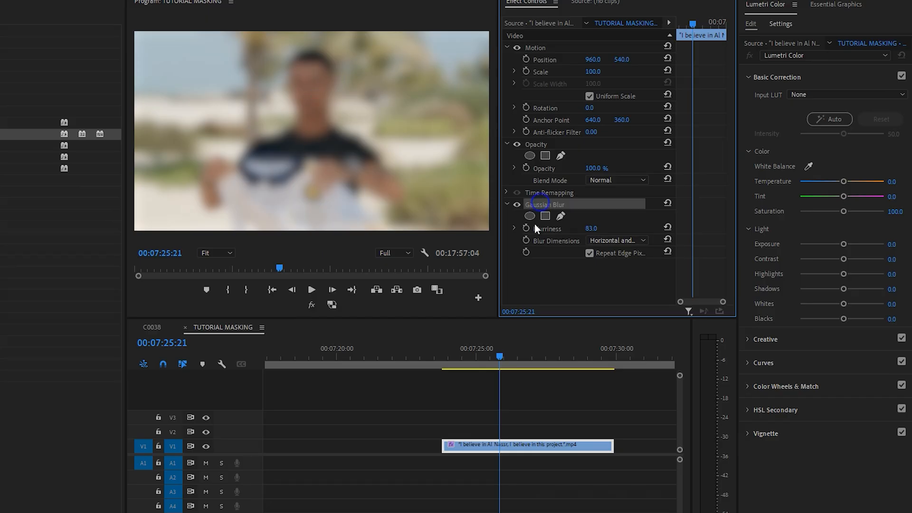
pyautogui.click(561, 216)
pyautogui.click(218, 196)
pyautogui.moveTo(232, 167)
pyautogui.mouseDown()
pyautogui.moveTo(303, 156)
pyautogui.moveTo(352, 209)
pyautogui.mouseUp()
pyautogui.click(350, 193)
pyautogui.click(362, 222)
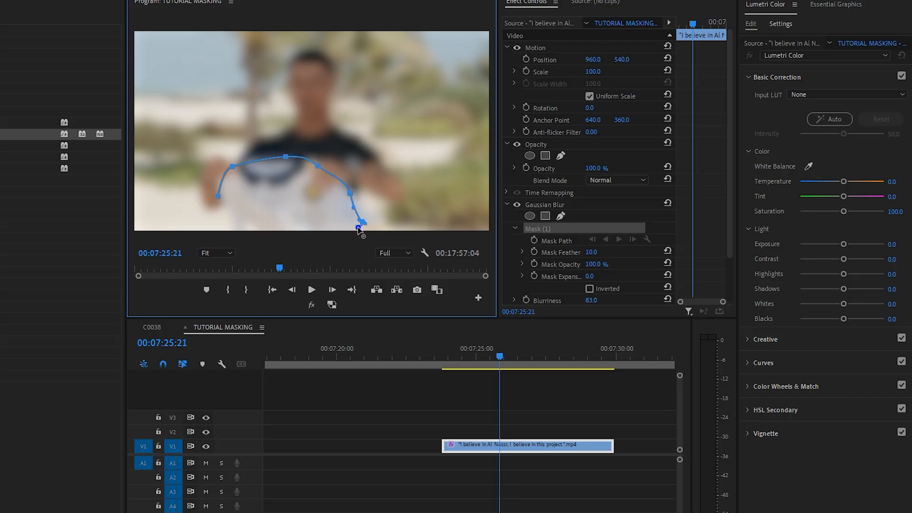
pyautogui.click(370, 242)
pyautogui.moveTo(251, 219); pyautogui.dragTo(233, 236)
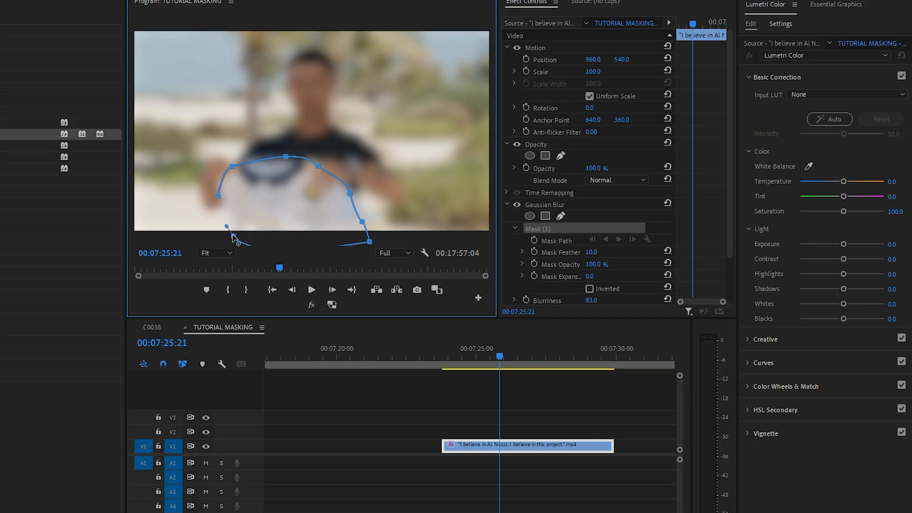
pyautogui.click(217, 196)
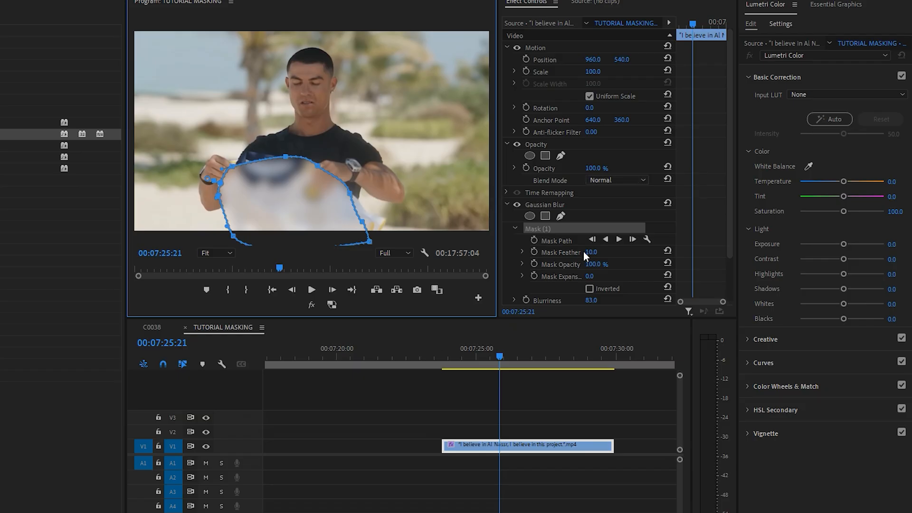
# Set the feather of the jersey's blur mask to 150.
pyautogui.click(595, 247)
pyautogui.write('150')
pyautogui.press('Return')
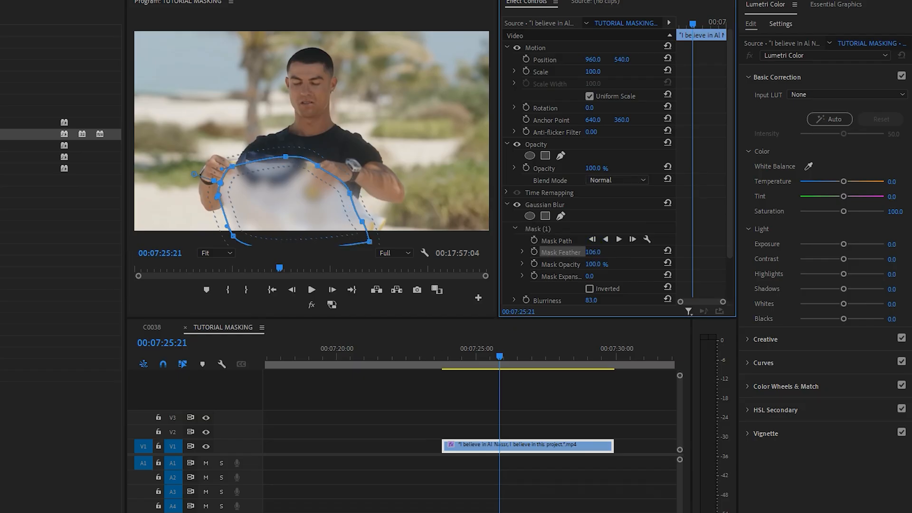
# Scrub through the clip to review the blurred jersey, and delete the Gaussian Blur effect.
pyautogui.moveTo(496, 356); pyautogui.dragTo(454, 354)
pyautogui.moveTo(526, 339); pyautogui.dragTo(561, 317)
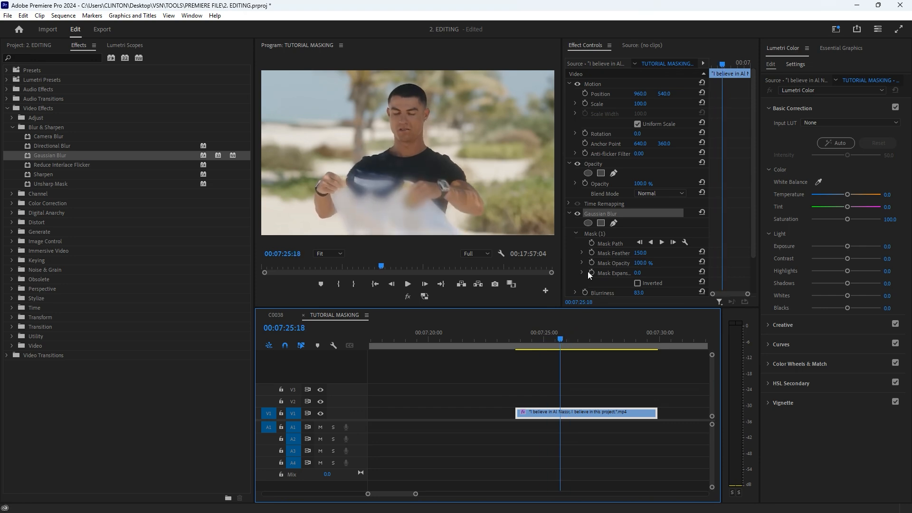
pyautogui.click(620, 212)
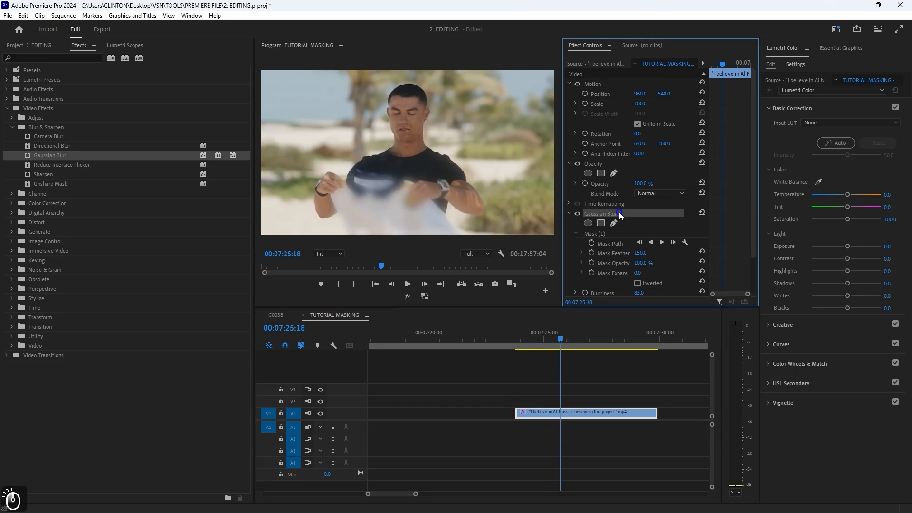
pyautogui.press('Delete')
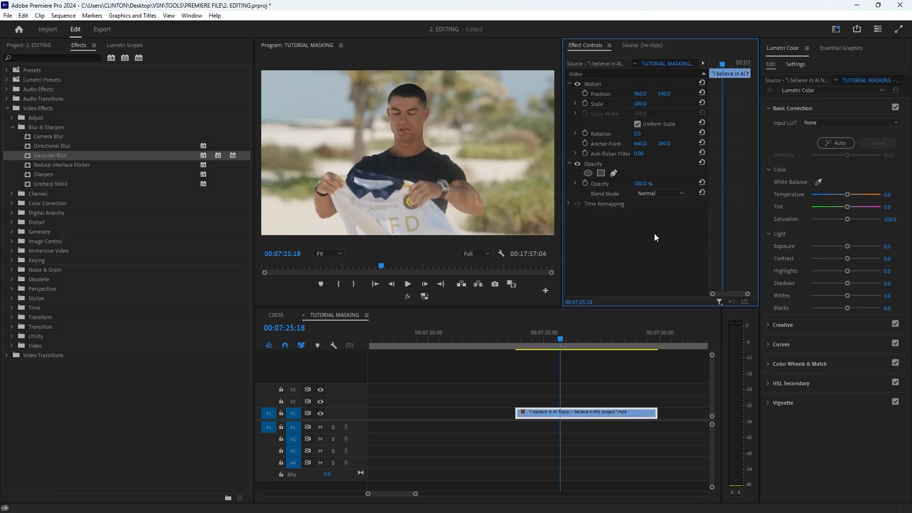
# Add a new Lumetri Color effect to the clip and rename it "green transformation".
pyautogui.click(815, 90)
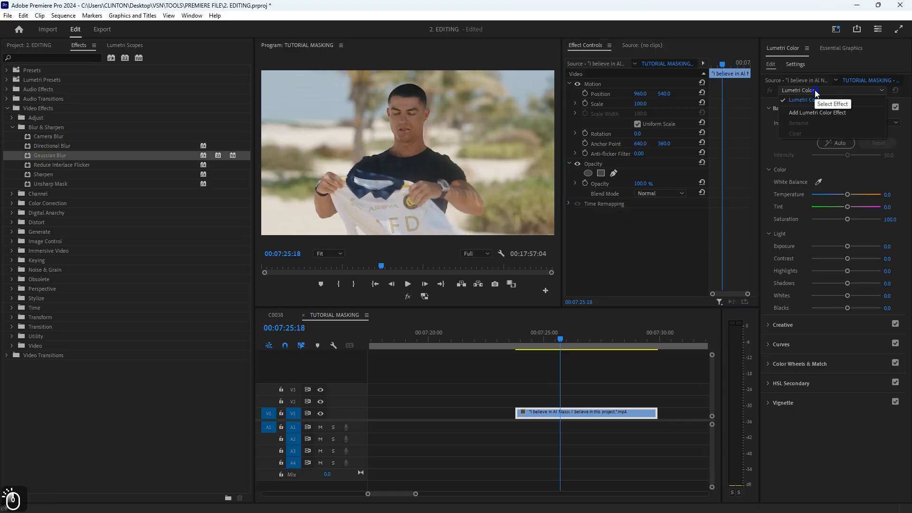
pyautogui.click(808, 112)
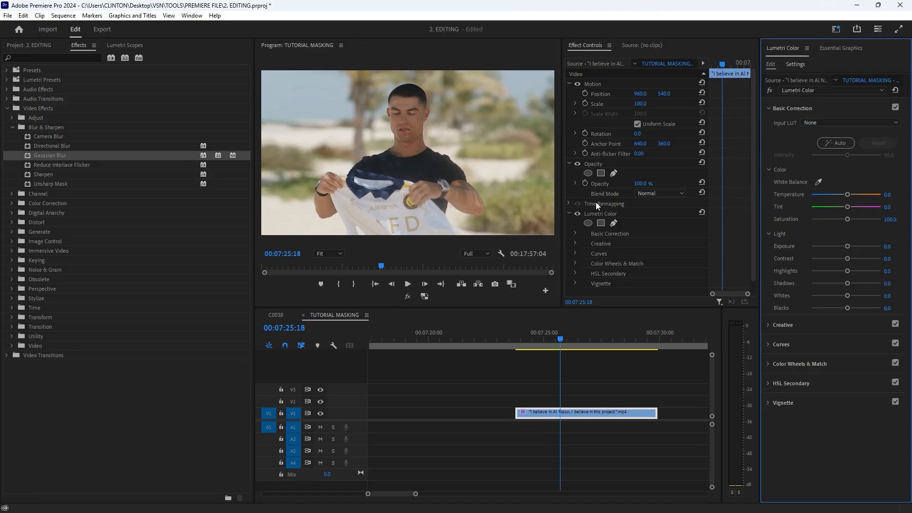
pyautogui.rightClick(608, 214)
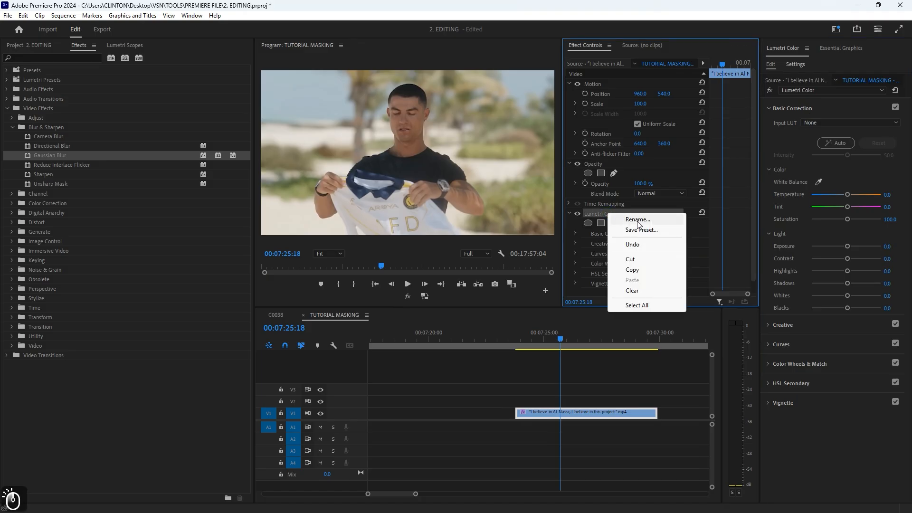
pyautogui.click(636, 218)
pyautogui.write('green tra')
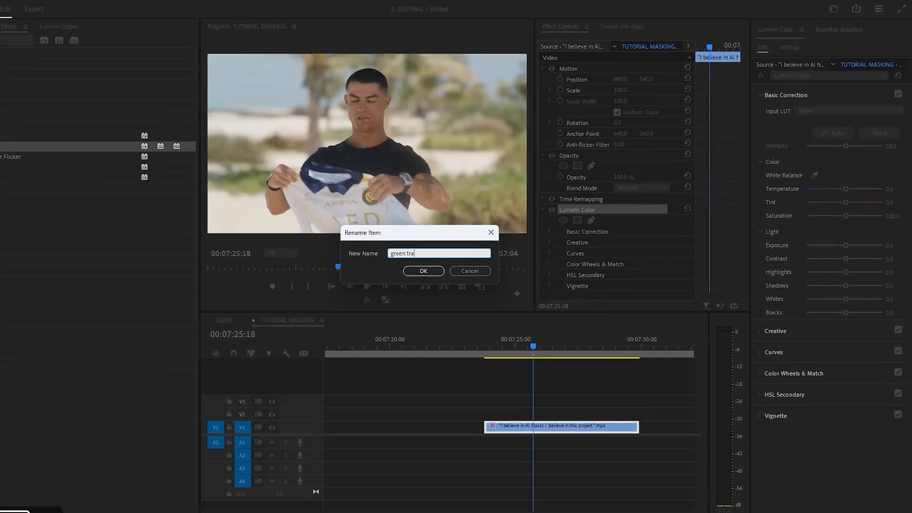
pyautogui.write('nsformation')
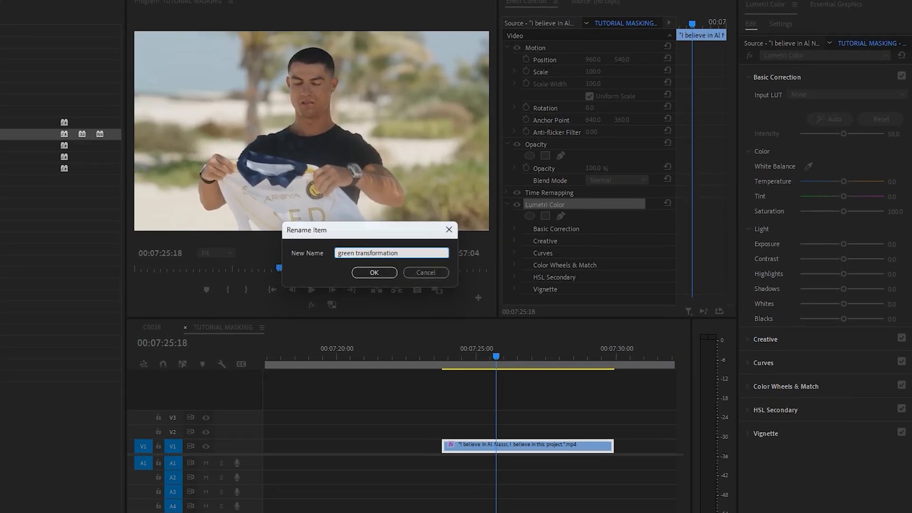
pyautogui.press('Return')
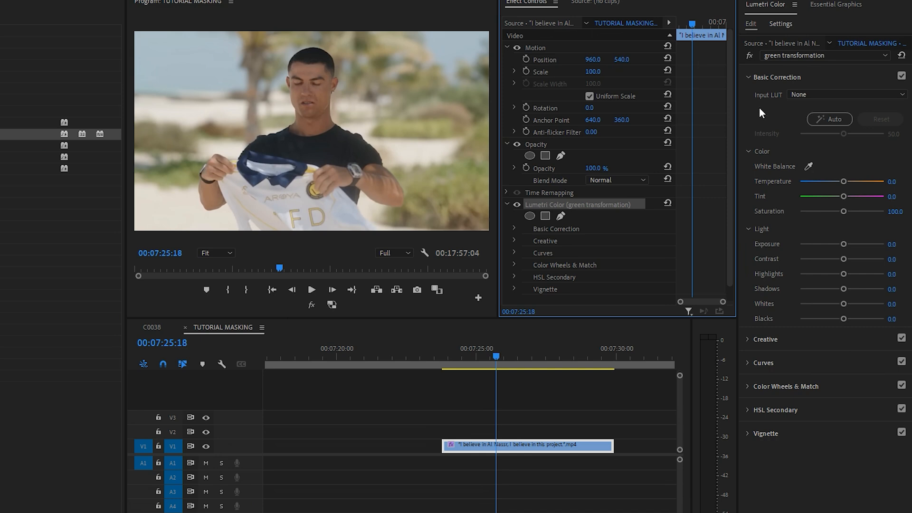
# Sample the background greenery on the Hue vs Sat curve, raise the yellow-green saturation, and toggle the curve off and on to compare.
pyautogui.click(757, 366)
pyautogui.scroll(-4, 780, 381)
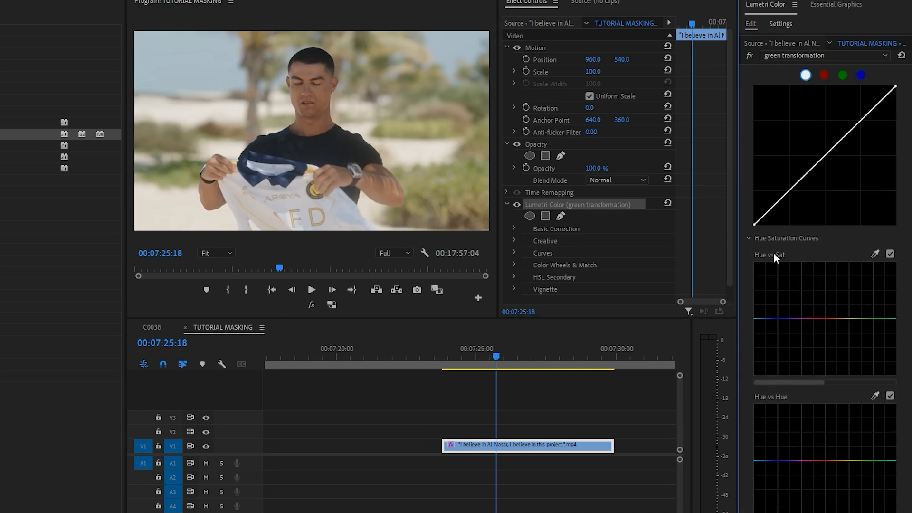
pyautogui.click(875, 254)
pyautogui.click(445, 189)
pyautogui.moveTo(840, 318); pyautogui.dragTo(830, 298)
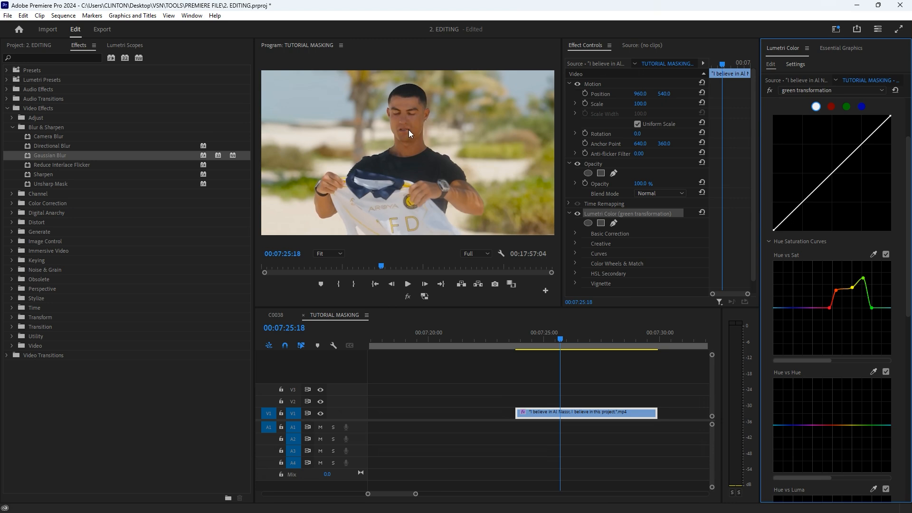
pyautogui.click(887, 255)
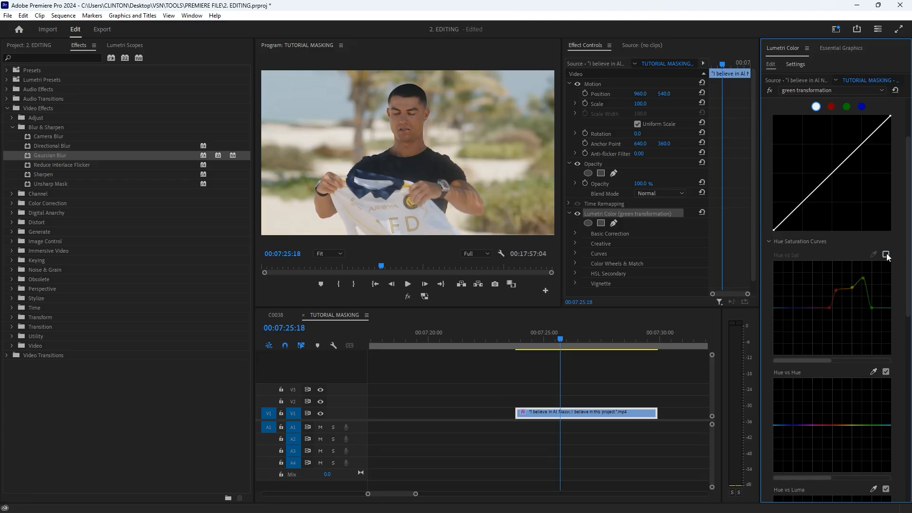
pyautogui.click(887, 255)
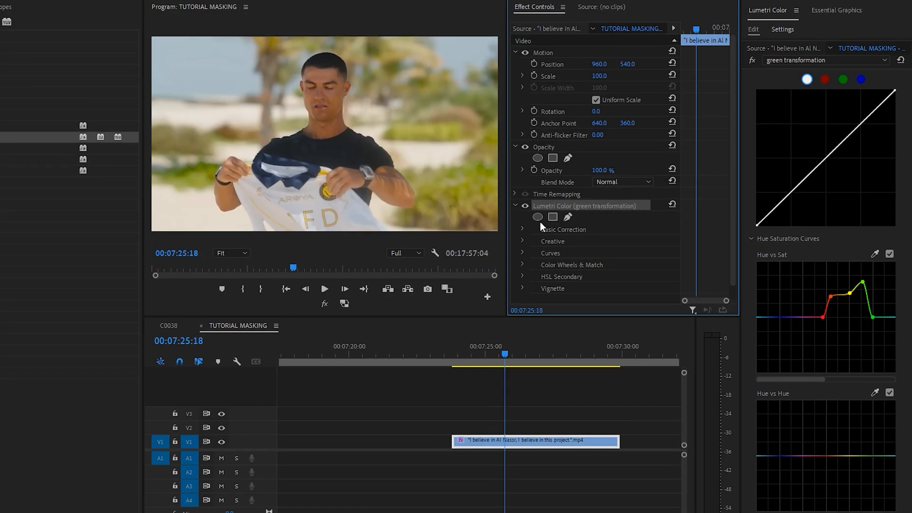
# Add an inverted elliptical mask around the man's face on the green transformation effect, with a feather of 95.
pyautogui.click(537, 217)
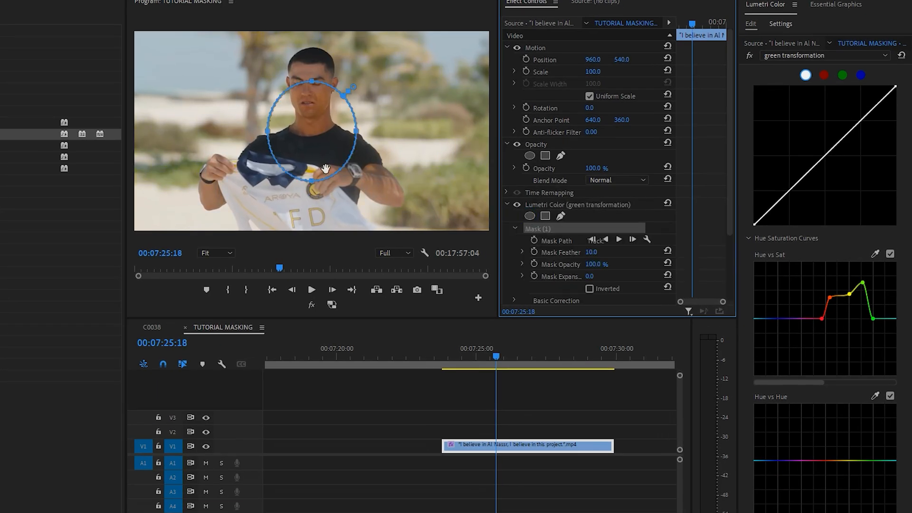
pyautogui.moveTo(325, 169); pyautogui.dragTo(330, 133)
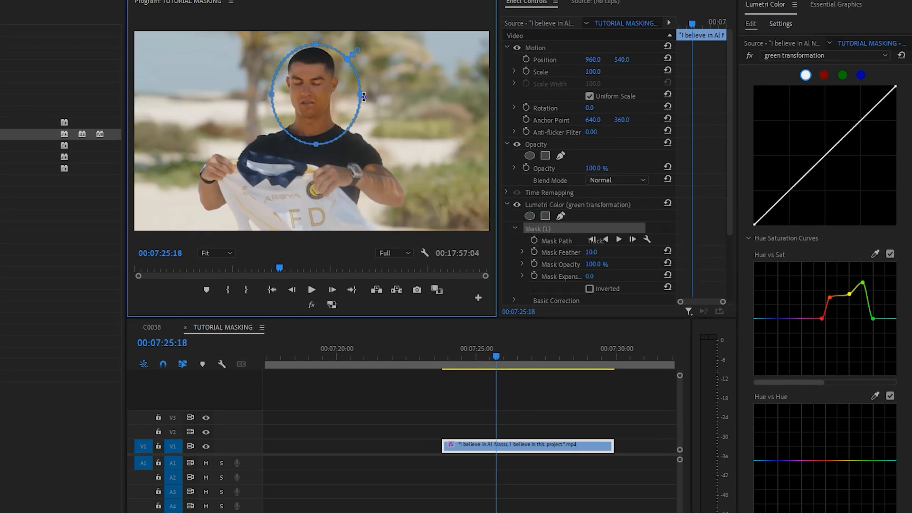
pyautogui.moveTo(364, 97); pyautogui.dragTo(341, 95)
pyautogui.moveTo(272, 93); pyautogui.dragTo(277, 94)
pyautogui.moveTo(589, 253); pyautogui.dragTo(603, 252)
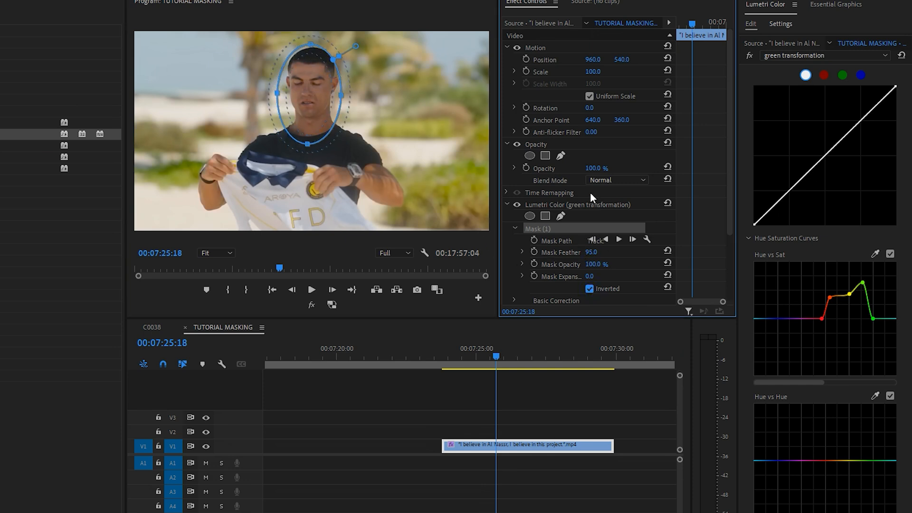
pyautogui.click(596, 144)
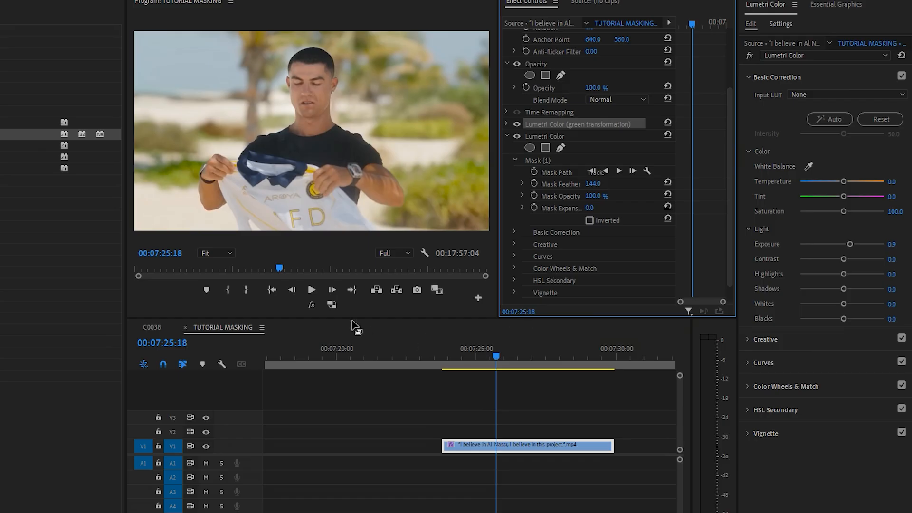
# Toggle the global effects bypass off and on to compare the graded image with the original.
pyautogui.click(312, 306)
pyautogui.click(311, 305)
pyautogui.click(311, 306)
pyautogui.click(312, 306)
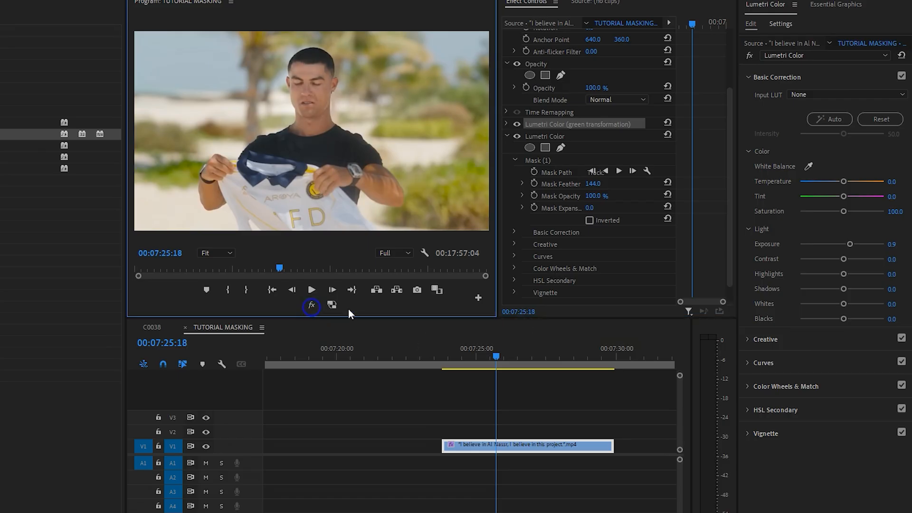
# Expand the green transformation effect and set its mask opacity to 69%.
pyautogui.scroll(3, 570, 174)
pyautogui.click(512, 183)
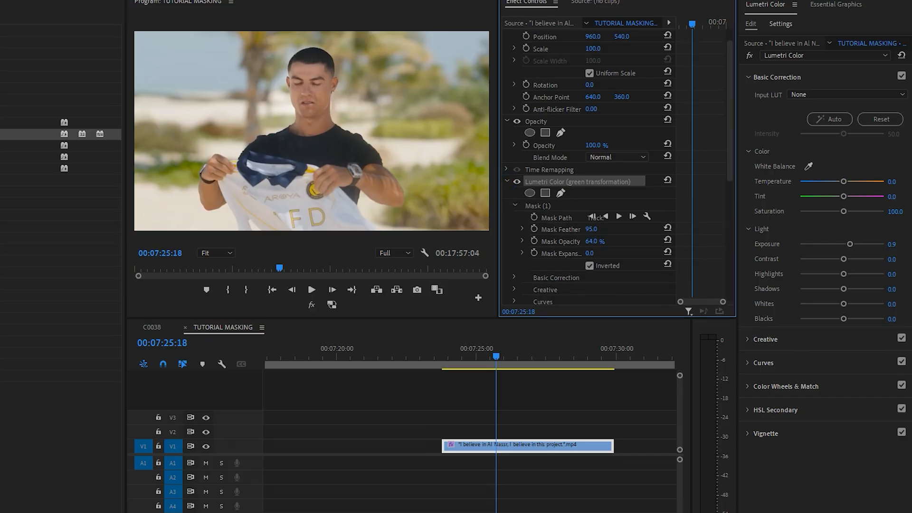
pyautogui.click(533, 407)
# Scrub through the timeline to review the shots around the cut between the sunglasses close-up and the palm tree shot.
pyautogui.scroll(-1, 531, 401)
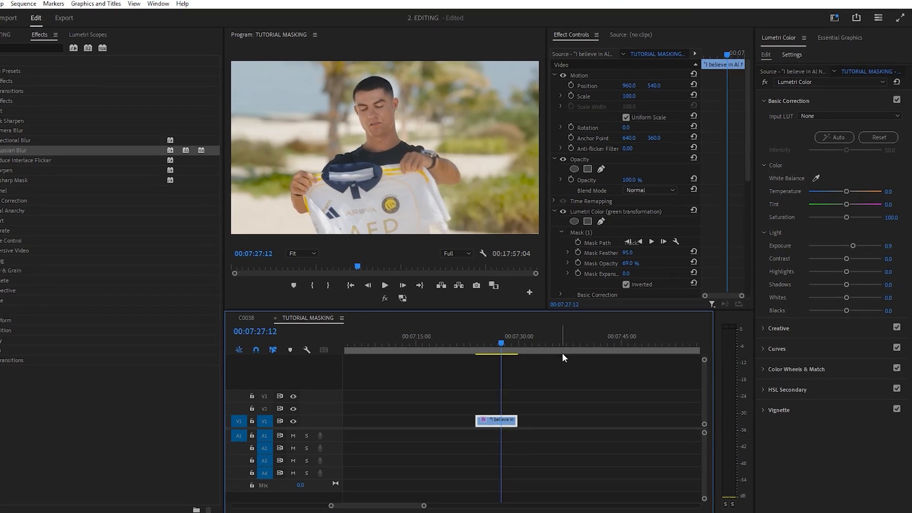
pyautogui.moveTo(472, 351); pyautogui.dragTo(472, 351)
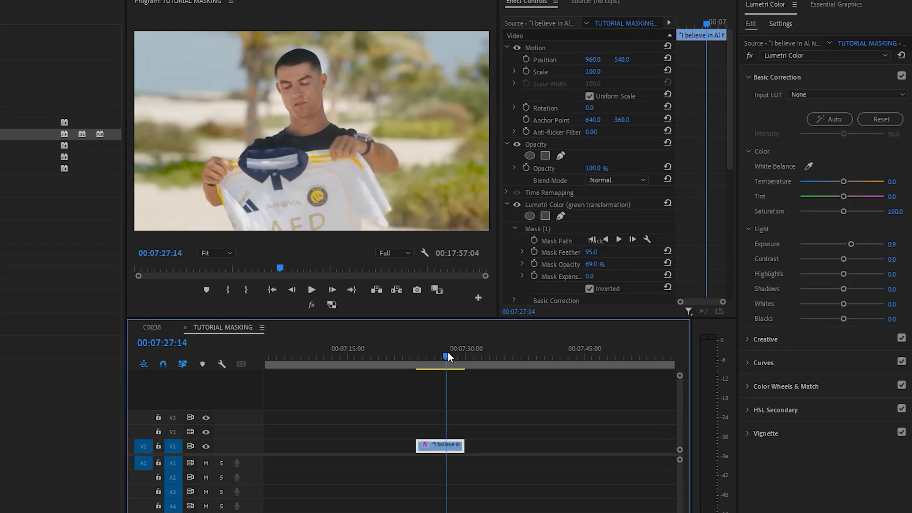
pyautogui.scroll(5, 430, 415)
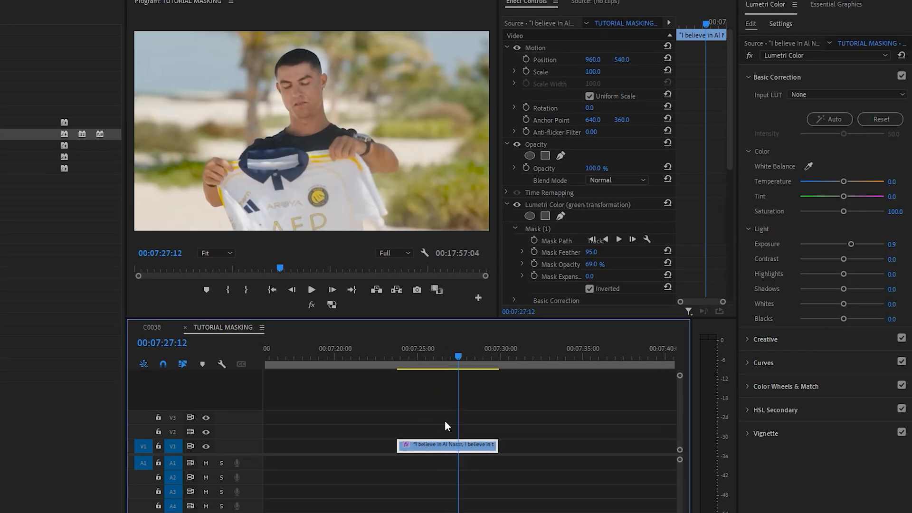
pyautogui.moveTo(511, 352); pyautogui.dragTo(503, 353)
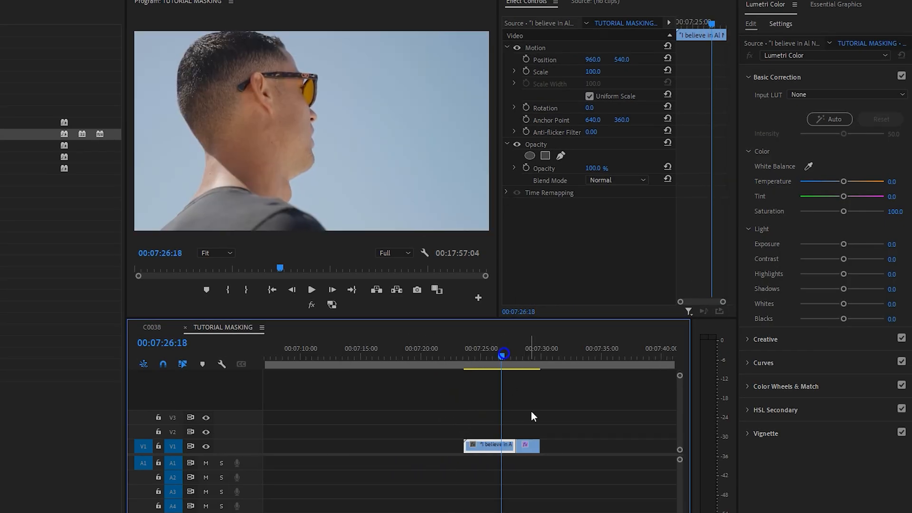
pyautogui.scroll(2, 527, 422)
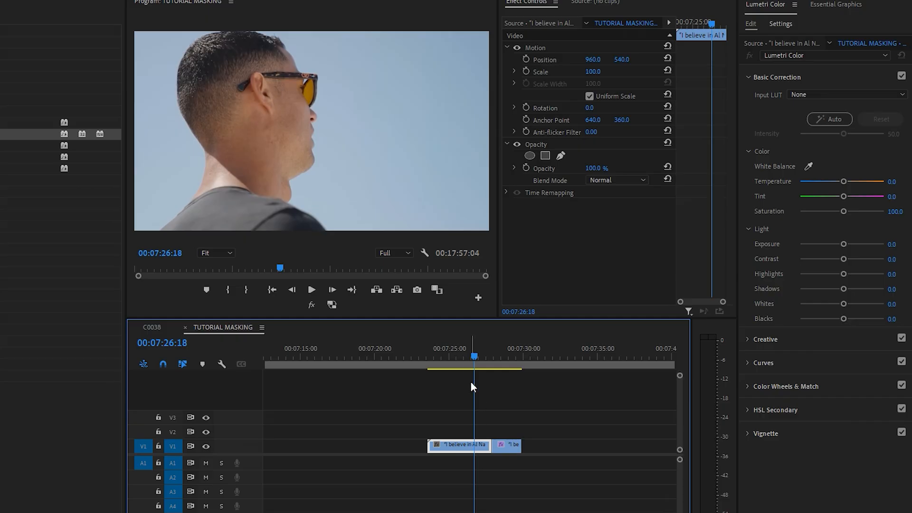
pyautogui.moveTo(470, 350); pyautogui.dragTo(501, 350)
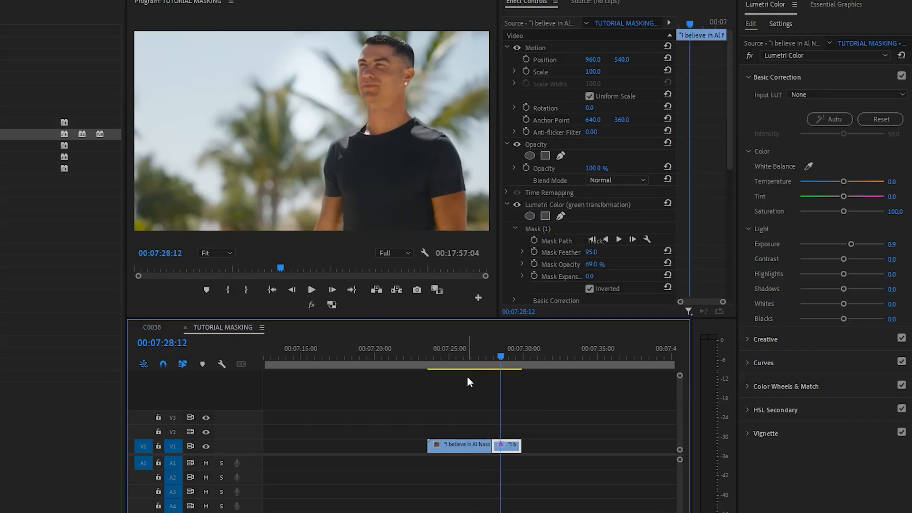
pyautogui.scroll(2, 459, 393)
pyautogui.moveTo(462, 358)
pyautogui.mouseDown()
pyautogui.moveTo(447, 366)
pyautogui.moveTo(471, 356)
pyautogui.mouseUp()
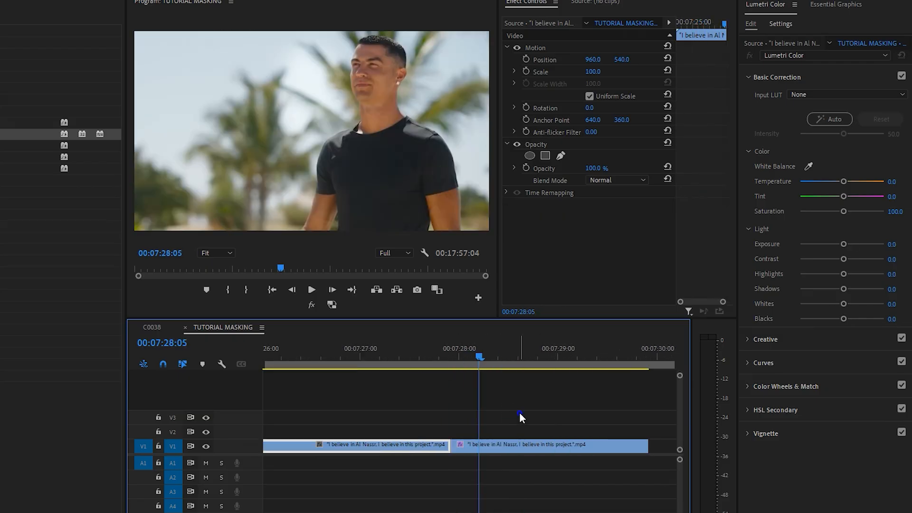
# Duplicate the palm tree clip onto track V2 and add a frame hold at the start of the copy.
pyautogui.click(520, 412)
pyautogui.moveTo(488, 444); pyautogui.dragTo(484, 426)
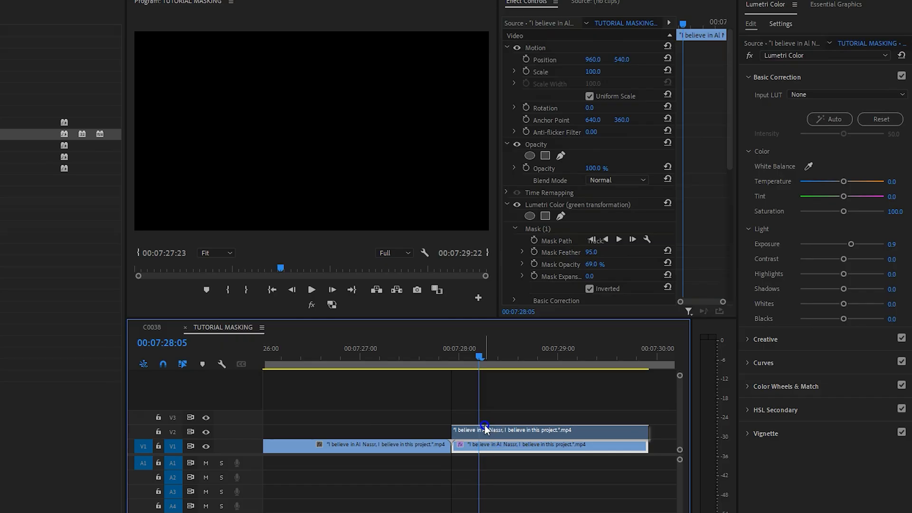
pyautogui.click(452, 355)
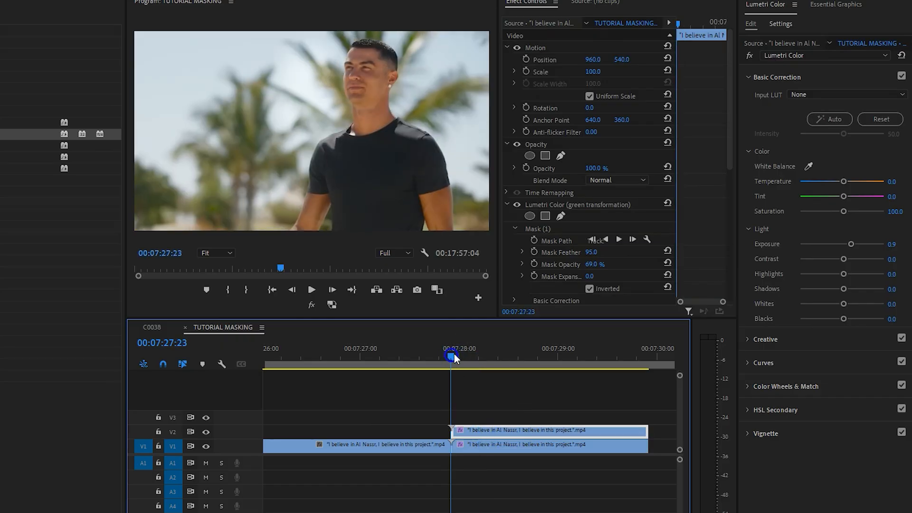
pyautogui.rightClick(513, 430)
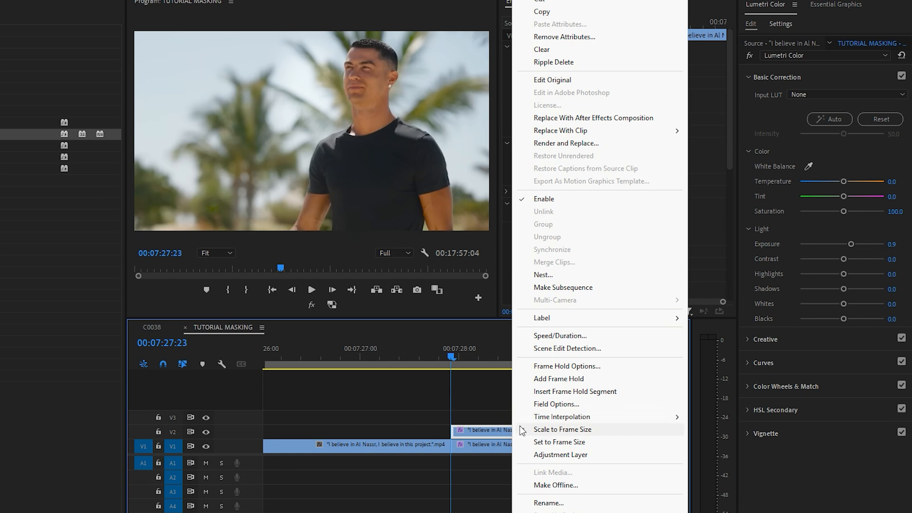
pyautogui.click(553, 378)
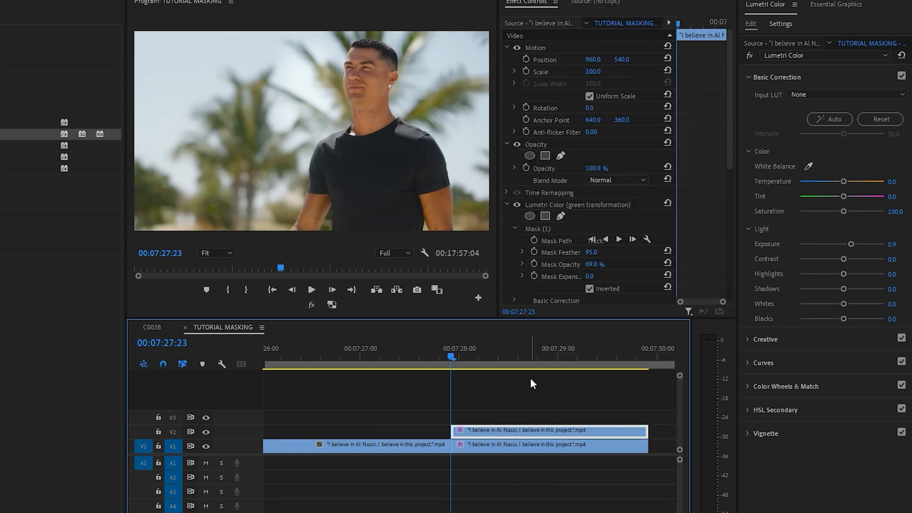
pyautogui.moveTo(454, 348); pyautogui.dragTo(538, 378)
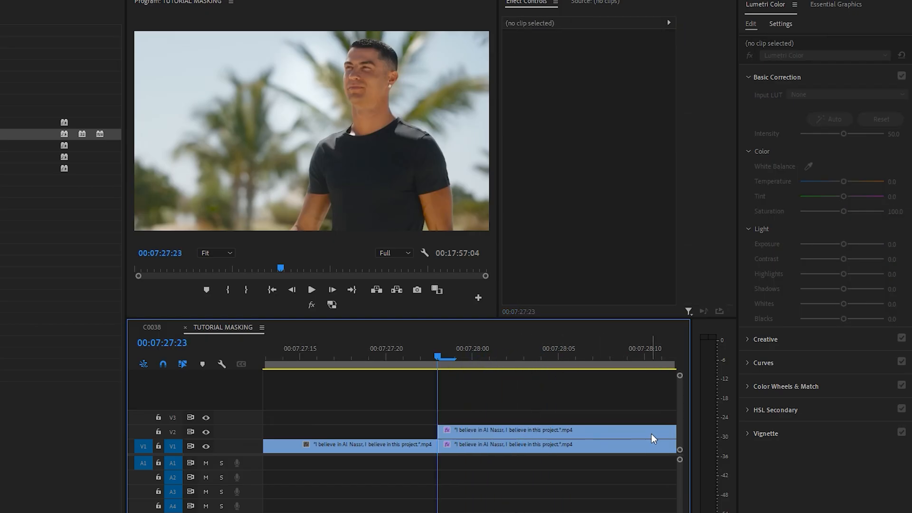
# Collapse the Lumetri Color effect on the V2 clip and select its Opacity effect.
pyautogui.click(485, 429)
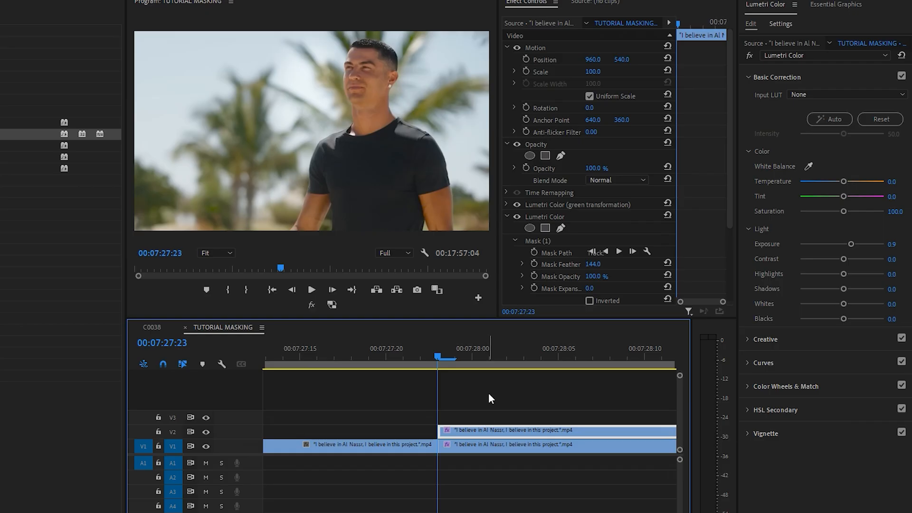
pyautogui.click(507, 217)
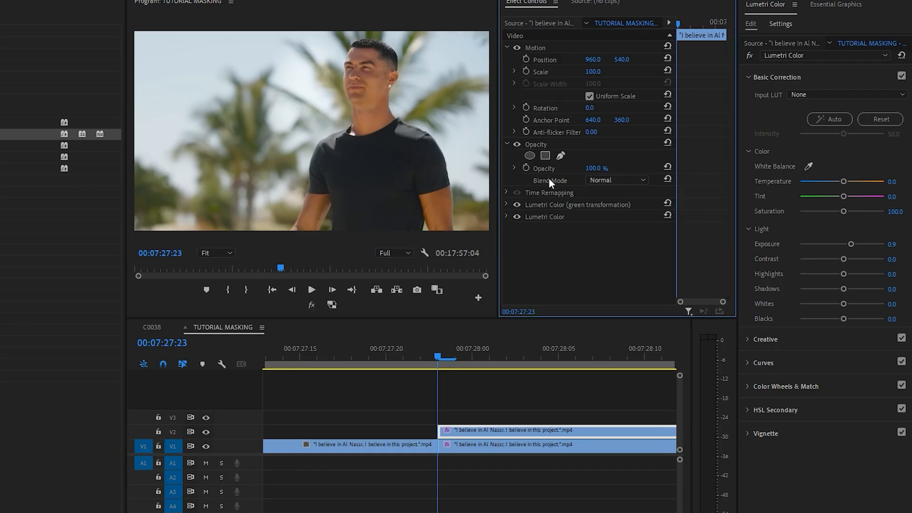
pyautogui.click(529, 219)
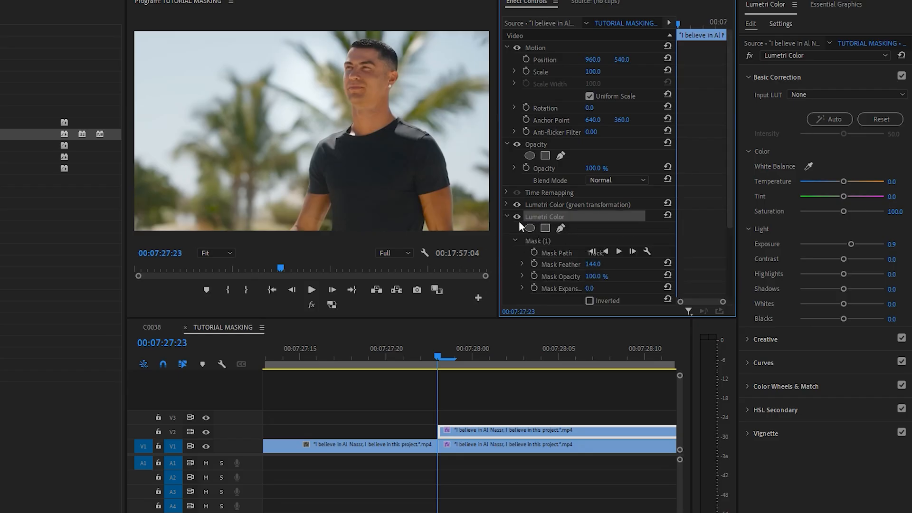
pyautogui.click(506, 217)
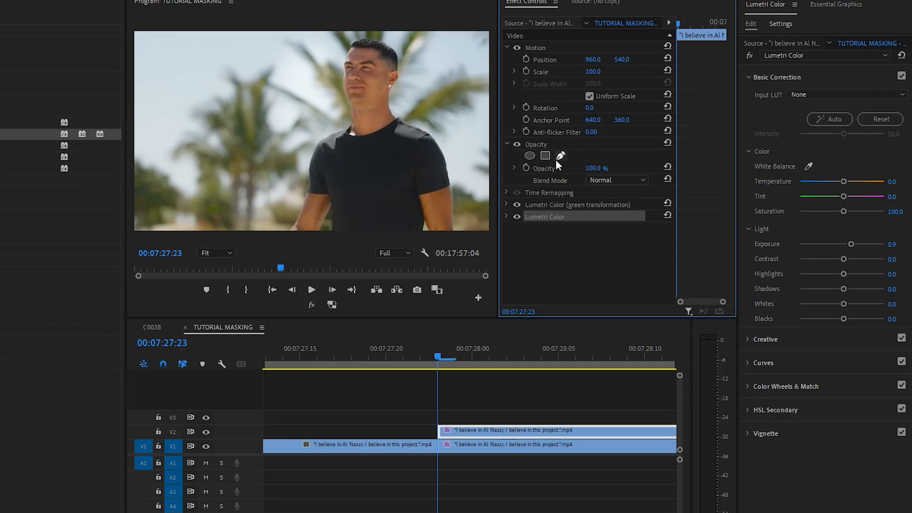
pyautogui.click(568, 142)
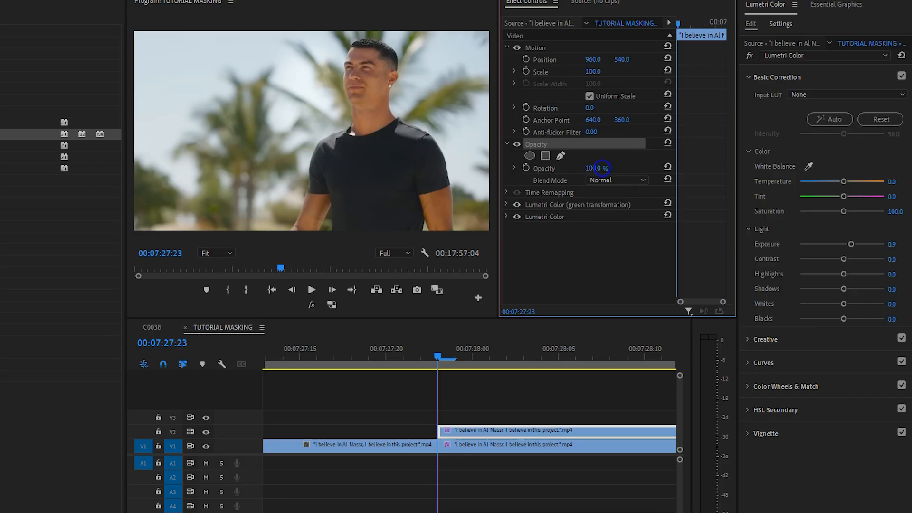
# Shift the V1 palm tree clip later and the V2 copy earlier so the copy overlaps the preceding clip.
pyautogui.click(481, 439)
pyautogui.moveTo(502, 441); pyautogui.dragTo(521, 443)
pyautogui.click(488, 432)
pyautogui.click(560, 192)
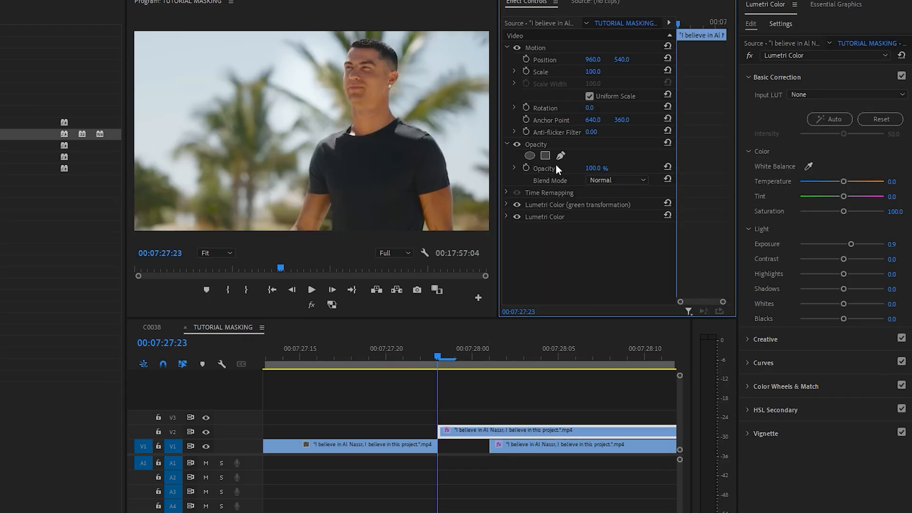
pyautogui.click(584, 167)
pyautogui.moveTo(469, 433); pyautogui.dragTo(435, 434)
# Park the playhead on the overlap, lower the V2 clip's opacity to 0%, and raise it back to 100%.
pyautogui.click(410, 365)
pyautogui.moveTo(411, 367); pyautogui.dragTo(420, 361)
pyautogui.moveTo(599, 169); pyautogui.dragTo(549, 169)
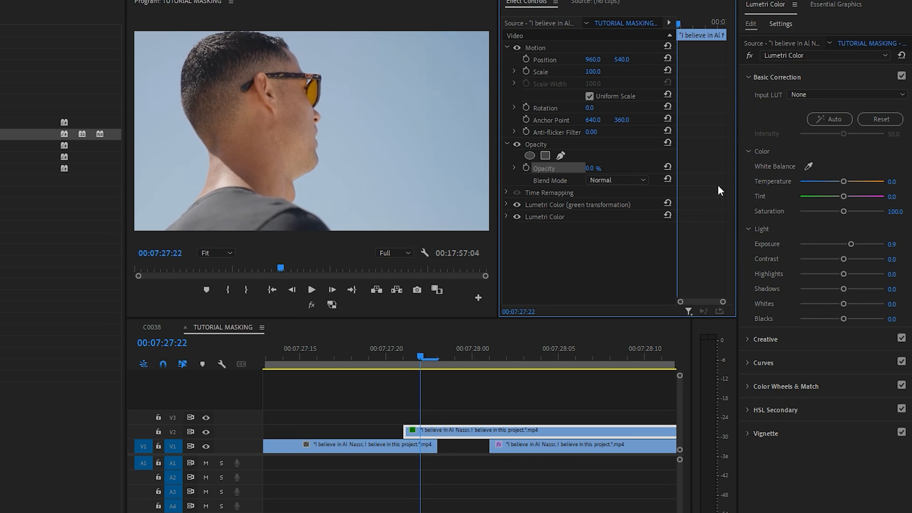
pyautogui.moveTo(591, 169); pyautogui.dragTo(641, 169)
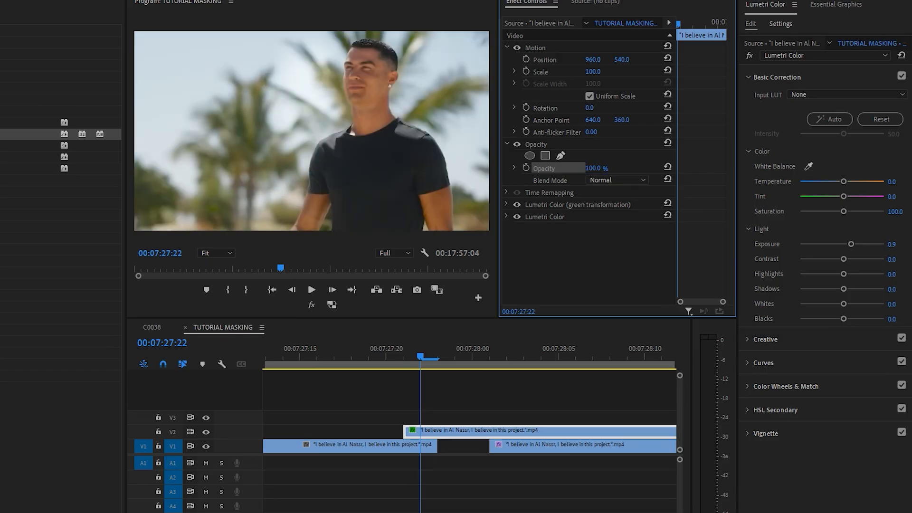
# Move the V1 and V2 palm tree clips back to a shared start at the end of the preceding clip.
pyautogui.click(430, 431)
pyautogui.moveTo(429, 430); pyautogui.dragTo(469, 430)
pyautogui.moveTo(518, 446); pyautogui.dragTo(466, 447)
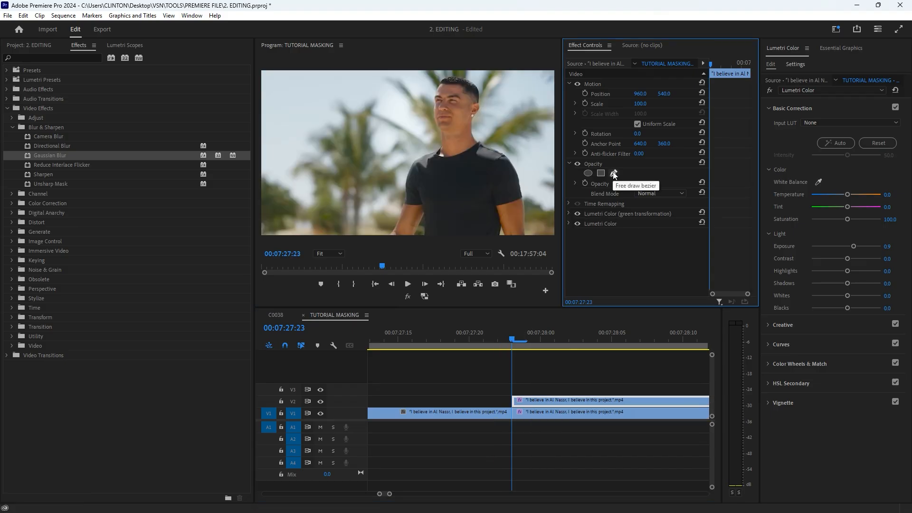
# Add a free-draw Bezier mask to the V2 clip's Opacity effect and magnify the program preview to 50%.
pyautogui.click(614, 174)
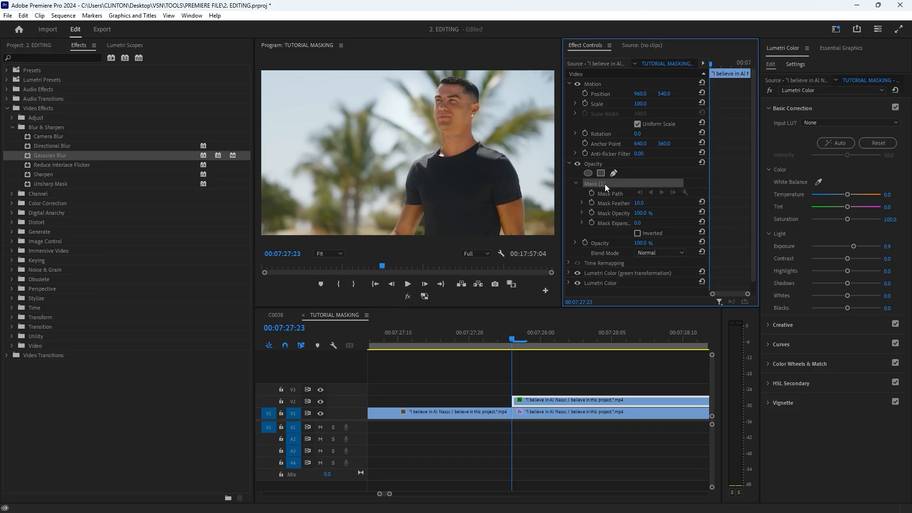
pyautogui.click(321, 254)
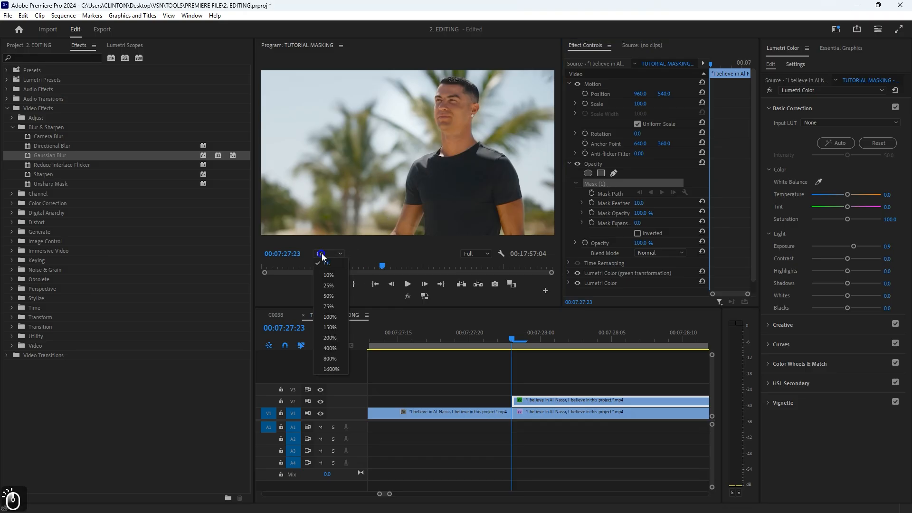
pyautogui.click(329, 289)
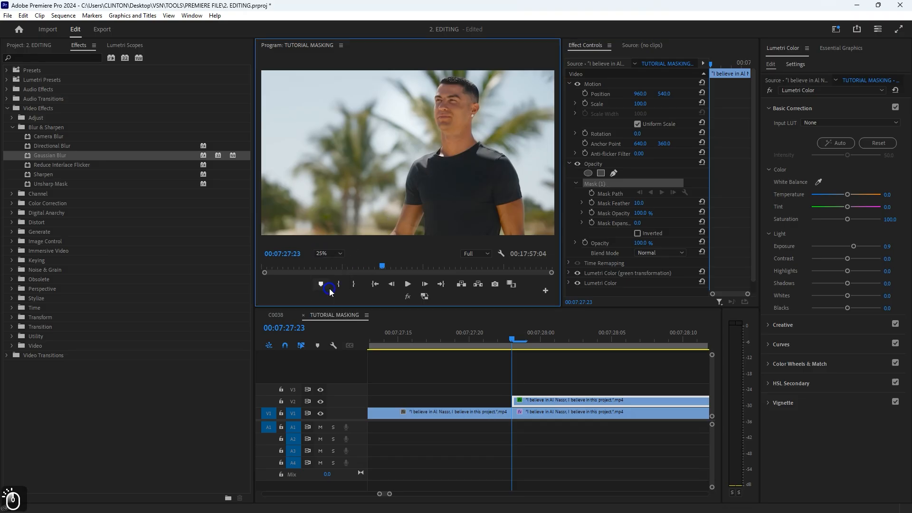
pyautogui.click(320, 254)
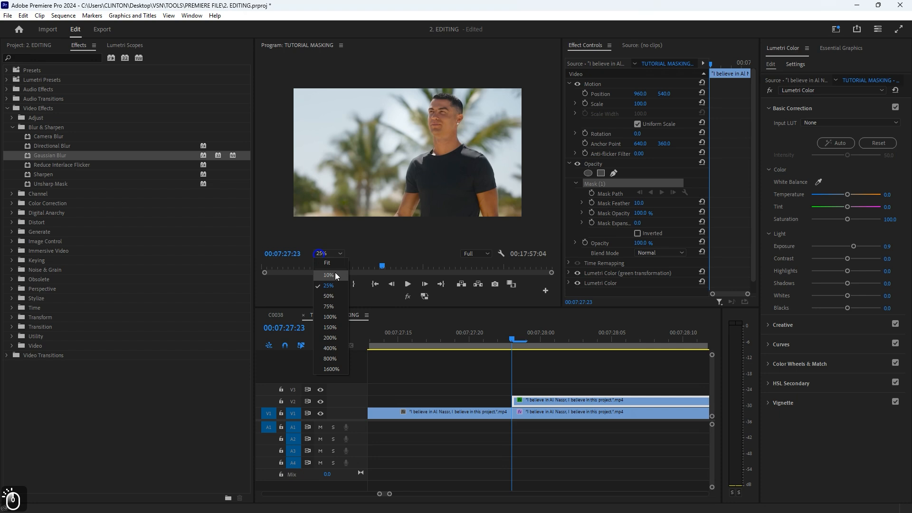
pyautogui.click(330, 296)
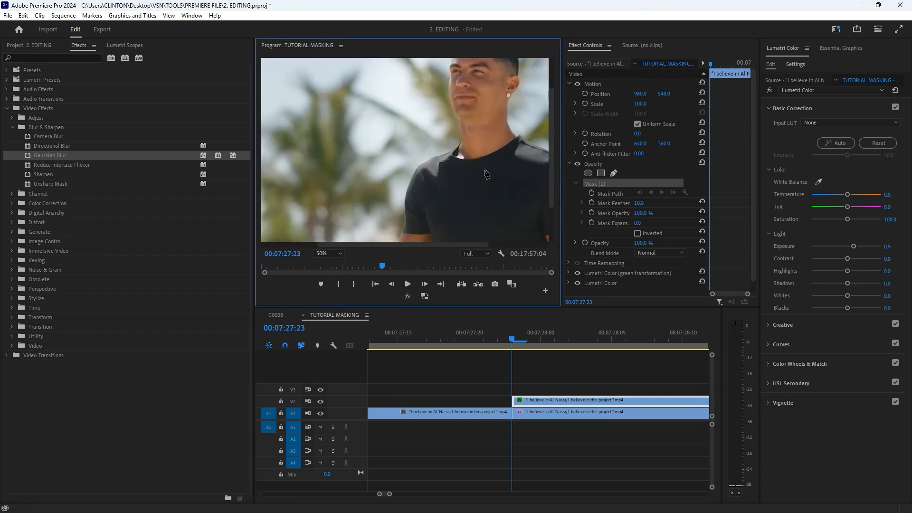
# Trace the mask path from the frame's bottom edge up the man's left-side arm and shoulder, around his head, and down the other side of his neck.
pyautogui.moveTo(444, 218); pyautogui.dragTo(423, 154)
pyautogui.moveTo(386, 157); pyautogui.dragTo(400, 116)
pyautogui.moveTo(421, 107); pyautogui.dragTo(436, 105)
pyautogui.moveTo(551, 145); pyautogui.dragTo(555, 130)
pyautogui.moveTo(439, 135); pyautogui.dragTo(426, 69)
pyautogui.hotkey('ctrl', 'z')
pyautogui.keyDown('alt'); pyautogui.click(439, 109); pyautogui.keyUp('alt')
pyautogui.moveTo(552, 124); pyautogui.dragTo(557, 90)
pyautogui.moveTo(430, 122); pyautogui.dragTo(434, 95)
pyautogui.moveTo(443, 84); pyautogui.dragTo(506, 183)
pyautogui.keyDown('alt'); pyautogui.click(492, 139); pyautogui.keyUp('alt')
pyautogui.keyDown('alt'); pyautogui.click(486, 165); pyautogui.keyUp('alt')
pyautogui.keyDown('alt'); pyautogui.click(497, 183); pyautogui.keyUp('alt')
# Continue the mask over the other shoulder and arm, around the gaps beside the torso along the frame's bottom edge, and close the path.
pyautogui.press('h')
pyautogui.moveTo(486, 234); pyautogui.dragTo(407, 141)
pyautogui.press('v')
pyautogui.moveTo(457, 107); pyautogui.dragTo(469, 115)
pyautogui.click(488, 152)
pyautogui.click(485, 175)
pyautogui.click(487, 201)
pyautogui.click(491, 234)
pyautogui.click(461, 236)
pyautogui.click(455, 219)
pyautogui.click(450, 234)
pyautogui.click(337, 234)
pyautogui.click(335, 197)
pyautogui.click(321, 216)
pyautogui.click(317, 233)
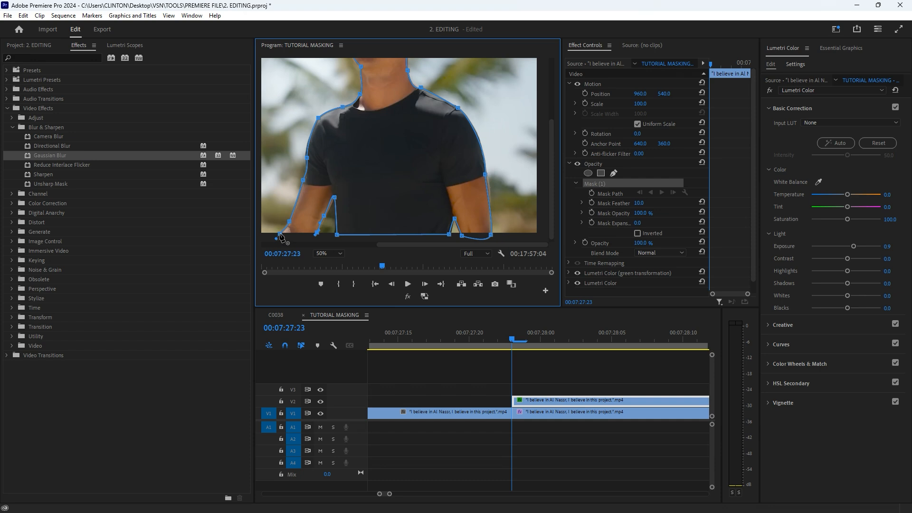
pyautogui.click(280, 236)
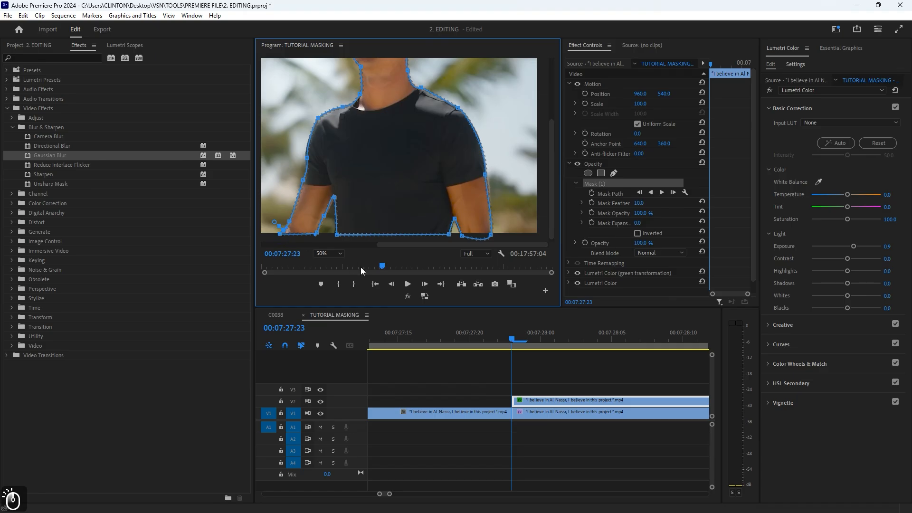
# Shift the V1 palm tree clip later to isolate the masked V2 cutout and fit the whole frame in the preview.
pyautogui.scroll(-3, 498, 384)
pyautogui.scroll(-2, 498, 383)
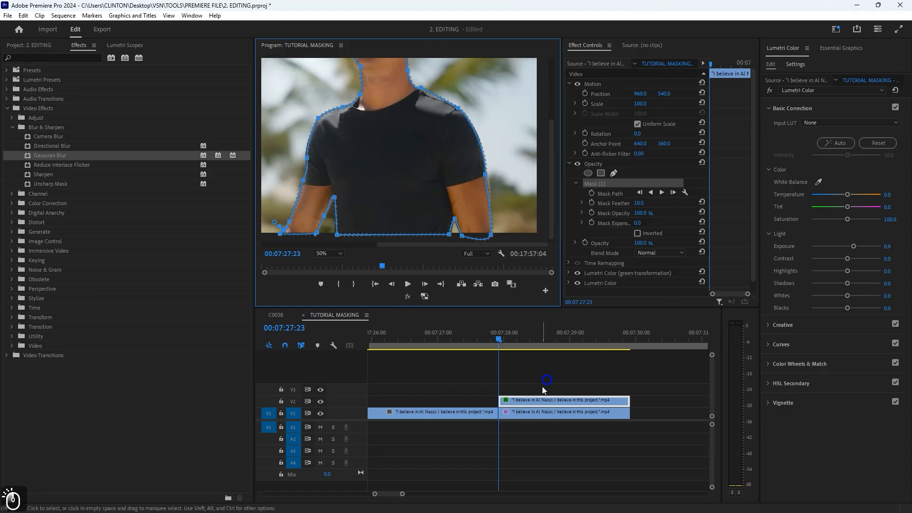
pyautogui.click(522, 413)
pyautogui.moveTo(523, 414); pyautogui.dragTo(555, 412)
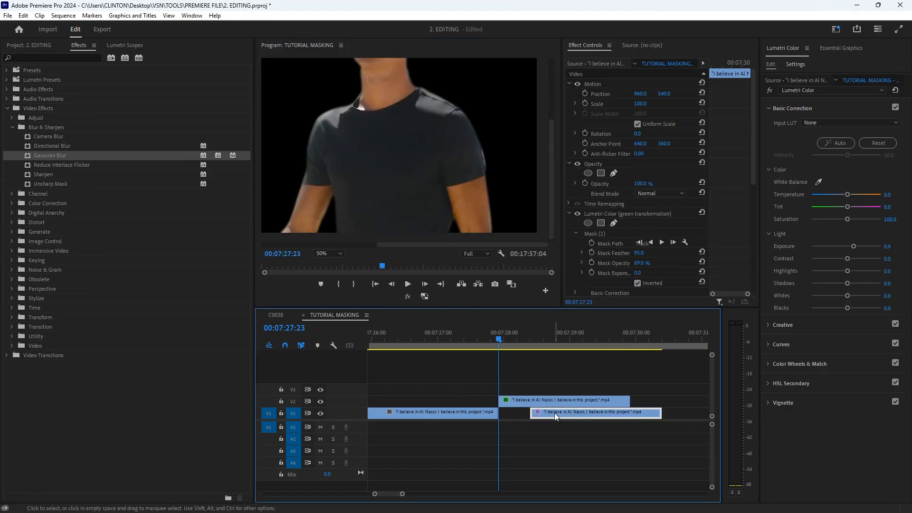
pyautogui.click(330, 253)
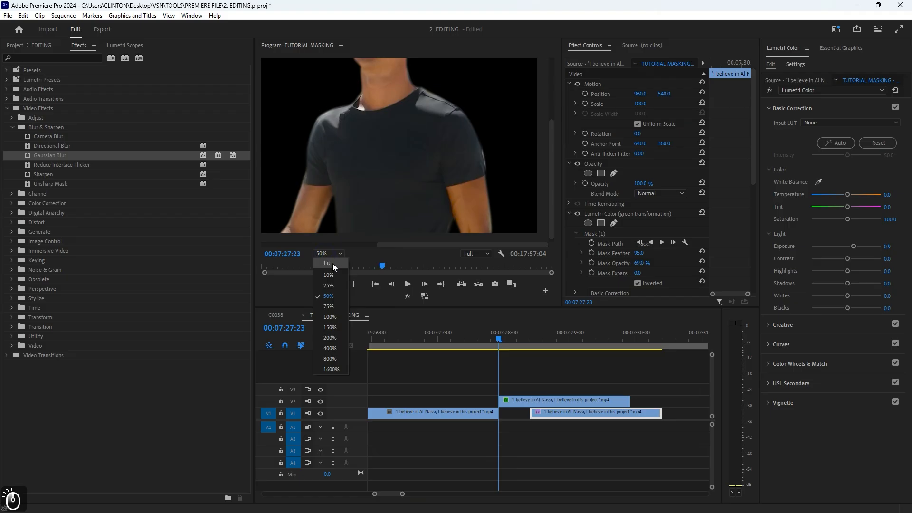
pyautogui.click(333, 263)
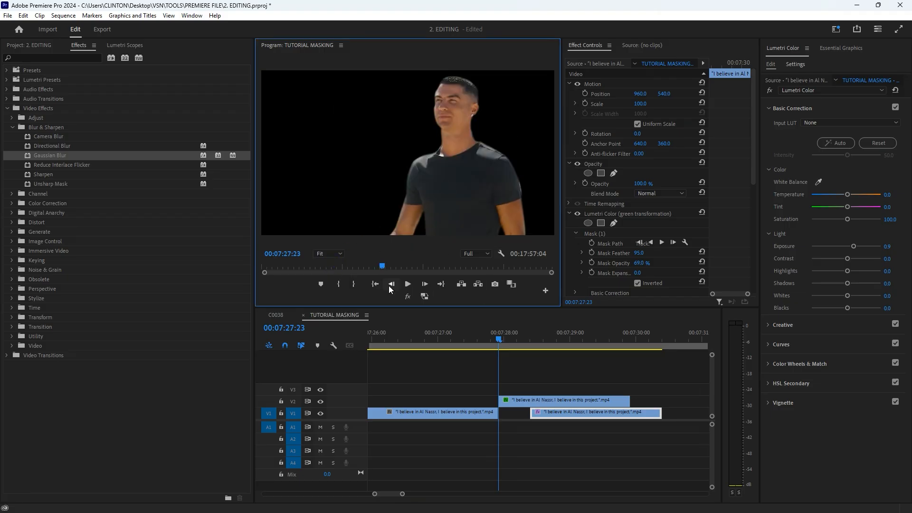
# Try the masked V2 clip at an earlier start of 00:07:27:15 over the preceding clip, and undo the move.
pyautogui.click(478, 339)
pyautogui.moveTo(508, 401); pyautogui.dragTo(487, 401)
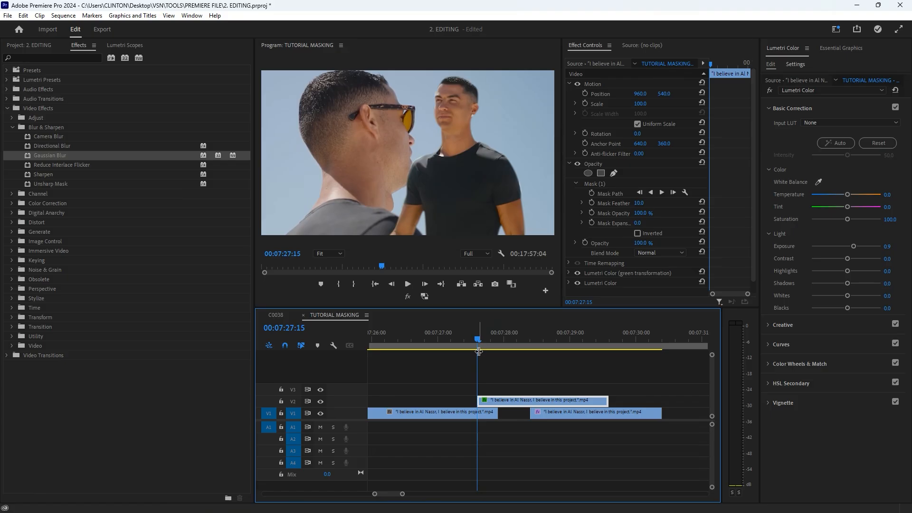
pyautogui.hotkey('ctrl', 'z')
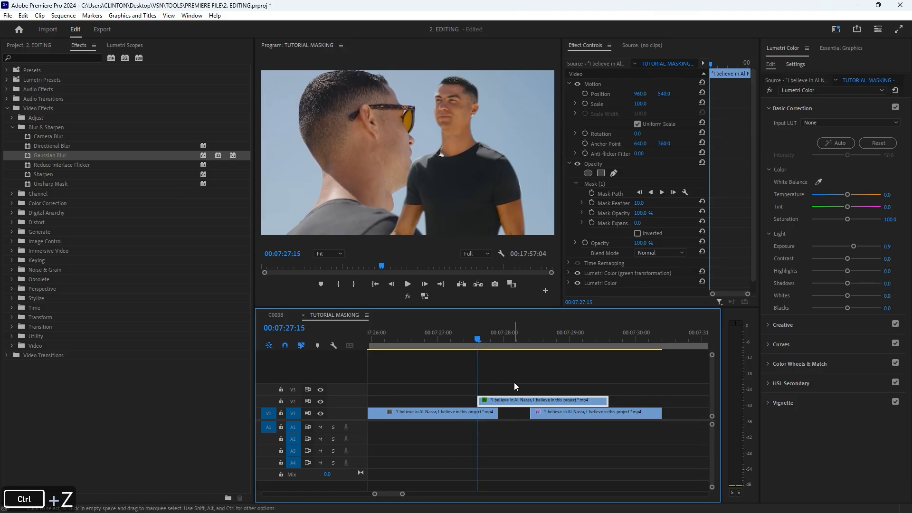
pyautogui.keyDown('shift'); pyautogui.click(499, 338); pyautogui.keyUp('shift')
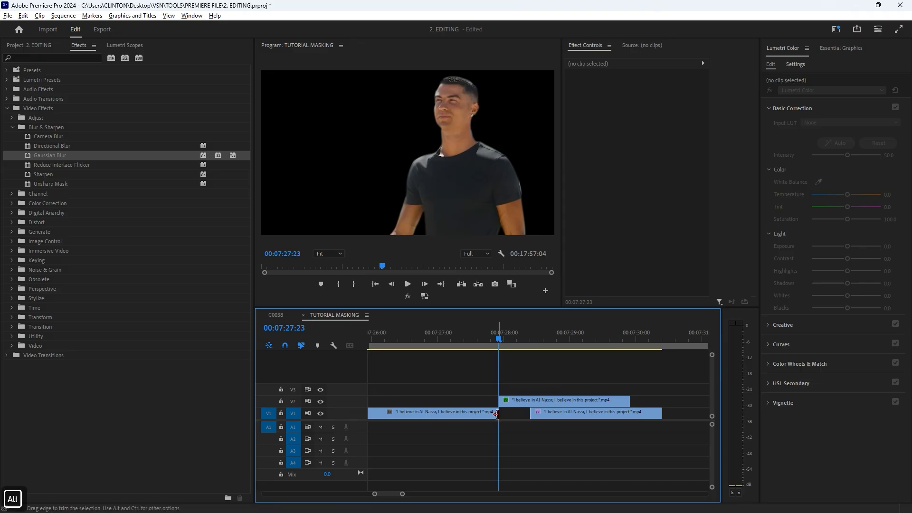
# Move the V1 palm tree clip back to the end of the preceding clip, aligned with the masked V2 clip.
pyautogui.scroll(2, 541, 382)
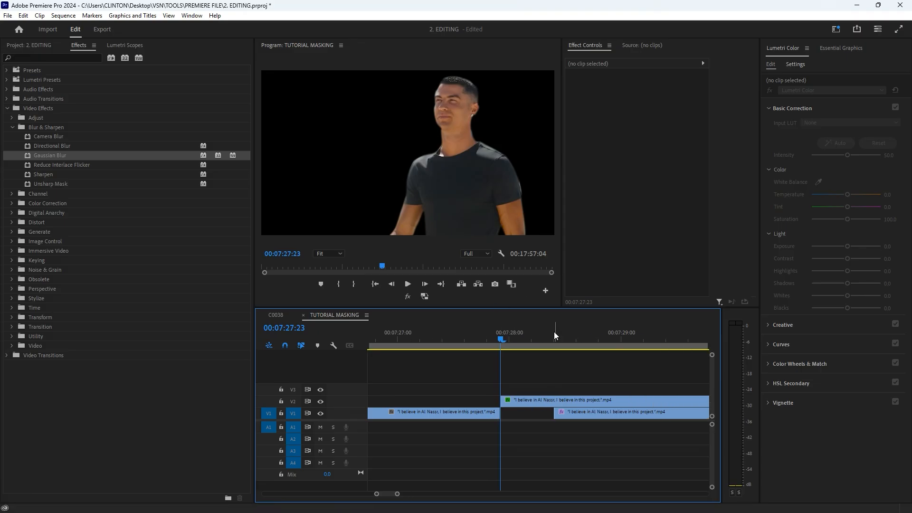
pyautogui.moveTo(561, 412); pyautogui.dragTo(508, 417)
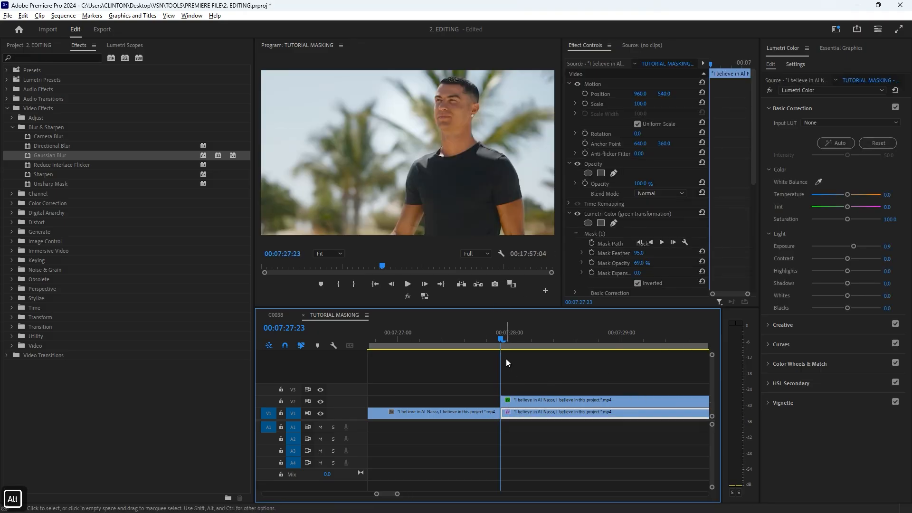
pyautogui.scroll(-2, 504, 366)
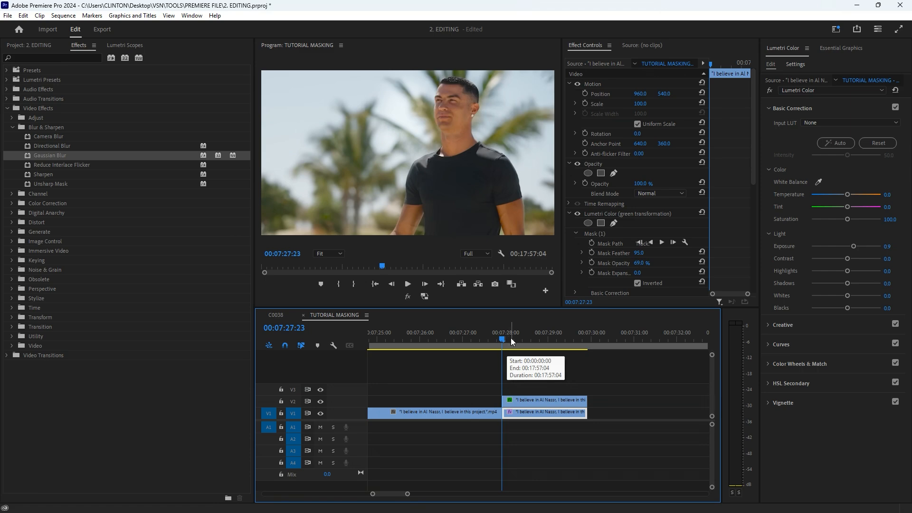
pyautogui.scroll(2, 475, 375)
pyautogui.scroll(1, 475, 379)
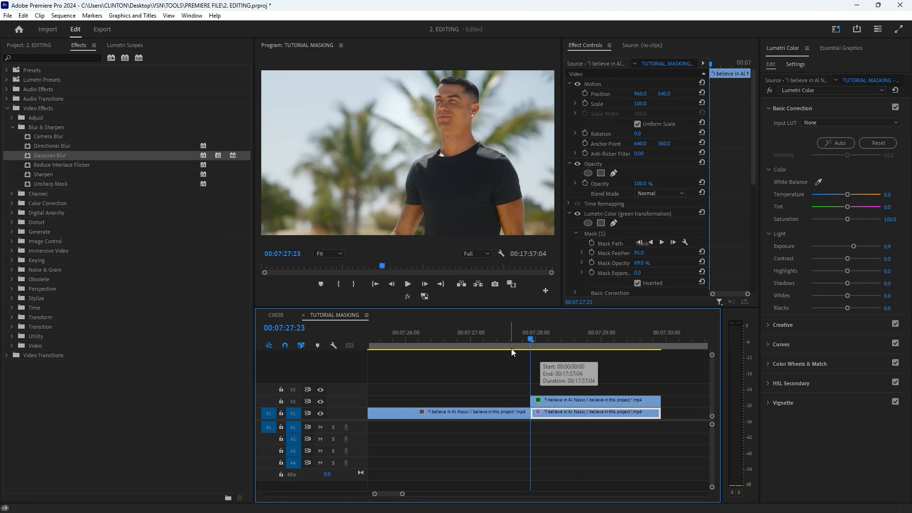
# Extend the masked V2 clip's start about 5 frames over the preceding clip and trim its end back to the cut.
pyautogui.click(489, 339)
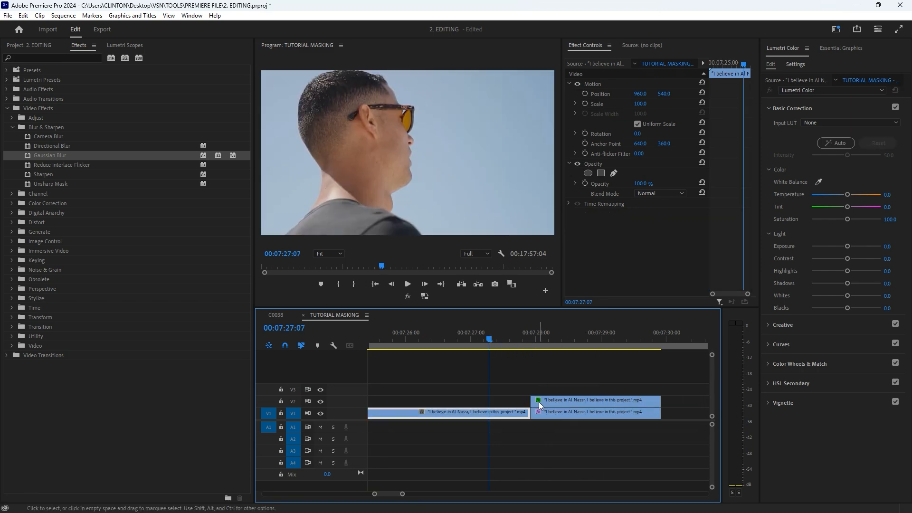
pyautogui.moveTo(530, 401); pyautogui.dragTo(498, 409)
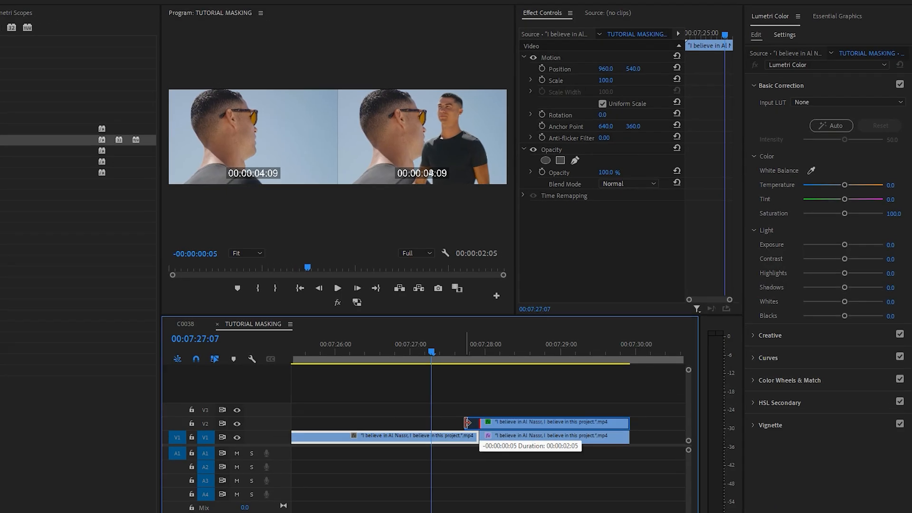
pyautogui.moveTo(448, 430); pyautogui.dragTo(447, 429)
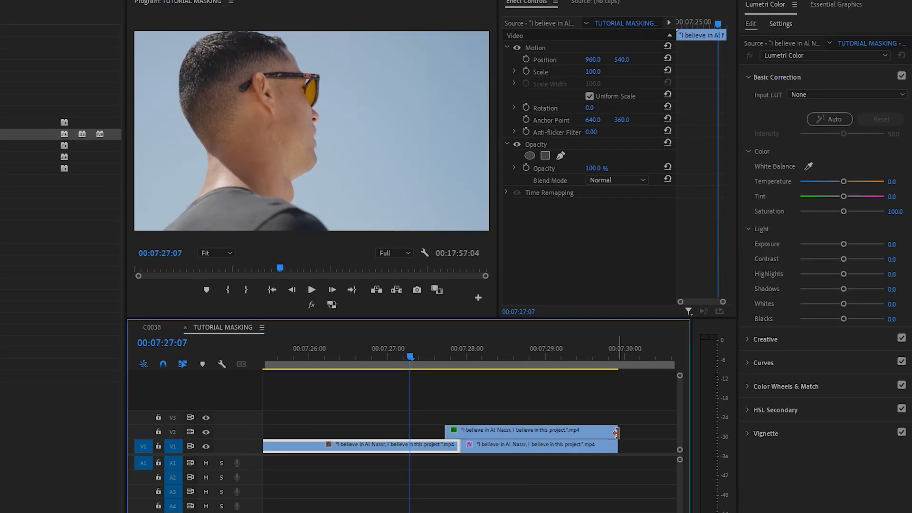
pyautogui.moveTo(616, 430); pyautogui.dragTo(611, 431)
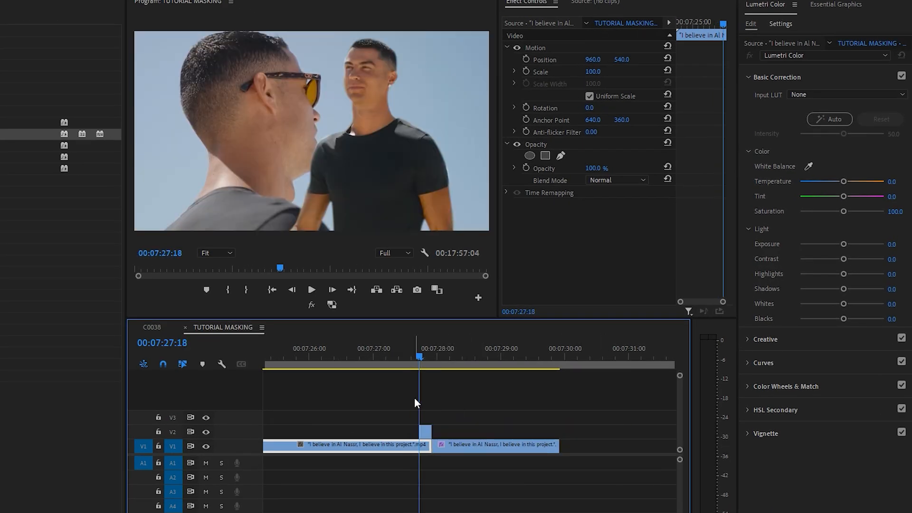
# Scrub and play across the cut to preview the transition from the masked cutout to the palm tree clip.
pyautogui.moveTo(438, 358); pyautogui.dragTo(448, 357)
pyautogui.moveTo(385, 353); pyautogui.dragTo(389, 351)
pyautogui.click(453, 353)
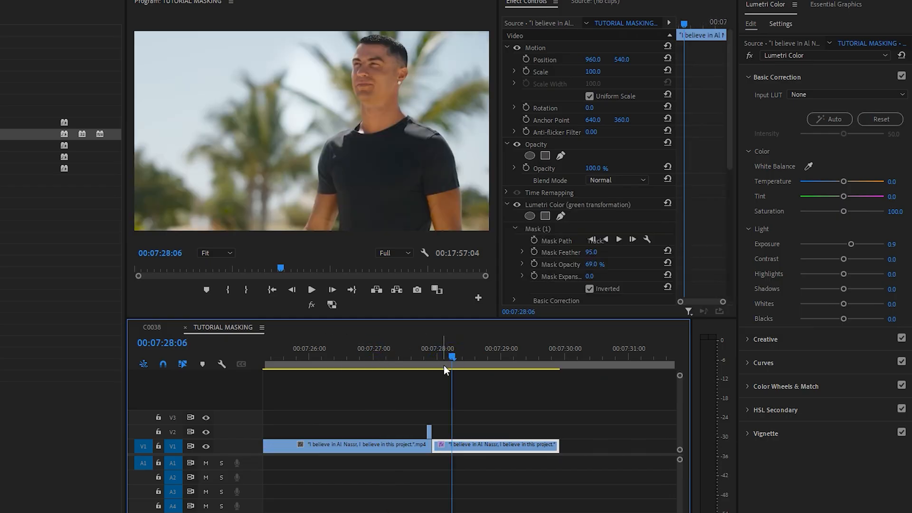
pyautogui.click(463, 354)
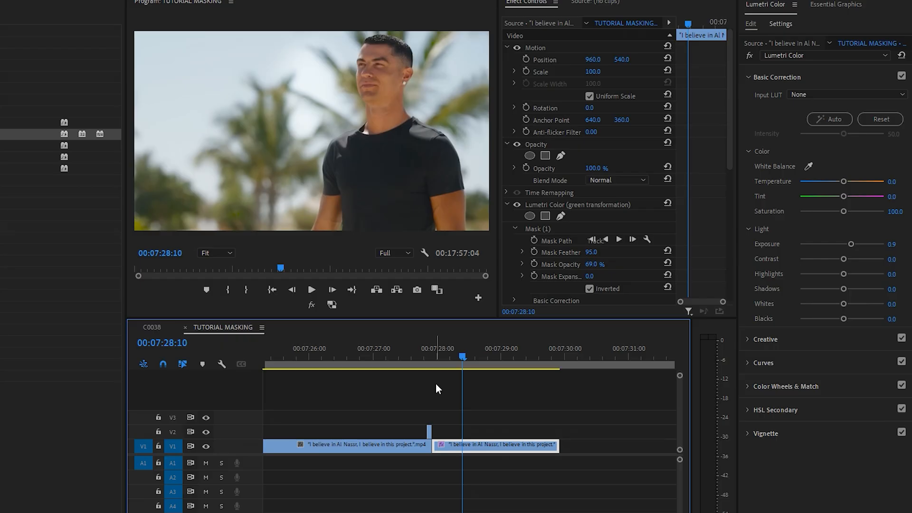
pyautogui.scroll(3, 397, 406)
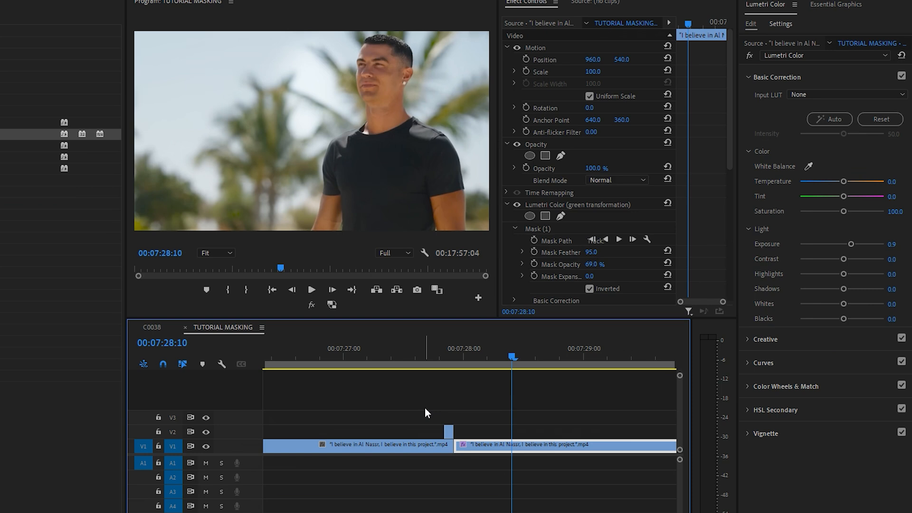
pyautogui.moveTo(429, 353); pyautogui.dragTo(400, 341)
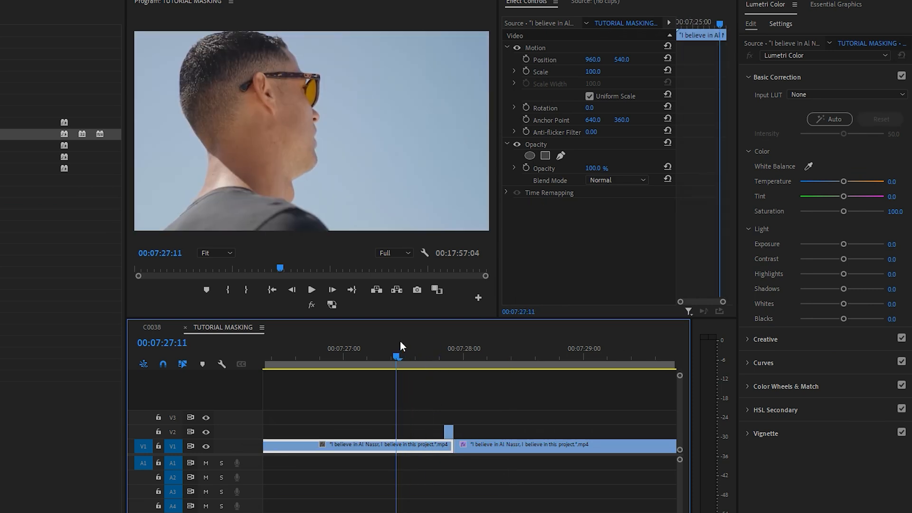
pyautogui.click(481, 405)
pyautogui.press('space')
# Extend the masked V2 clip's start back to 00:07:27:17 and play the transition from the preceding clip.
pyautogui.moveTo(444, 432); pyautogui.dragTo(420, 430)
pyautogui.press('-')
pyautogui.click(363, 362)
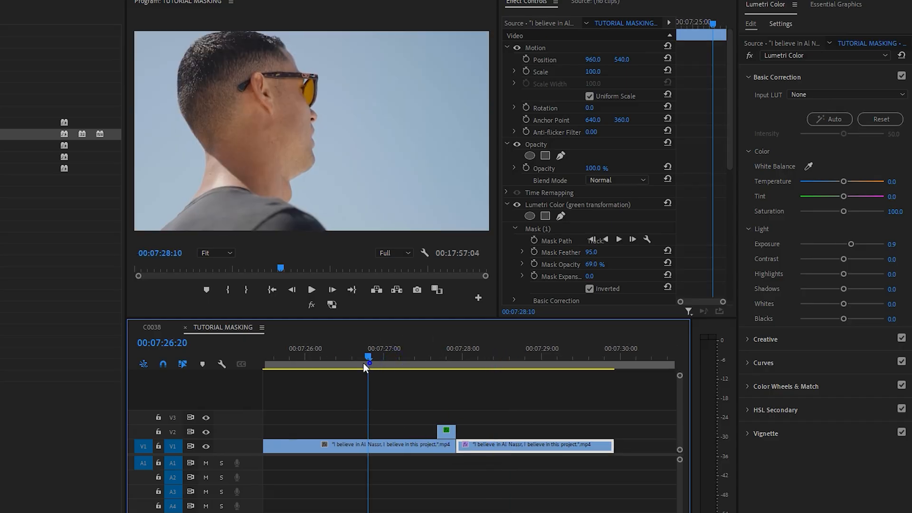
pyautogui.press('-')
pyautogui.press('-')
pyautogui.press('space')
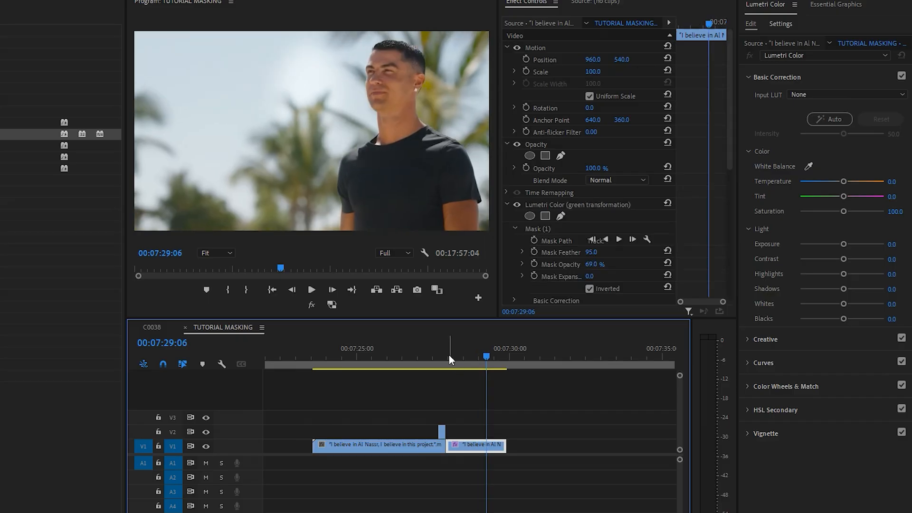
# Park the playhead at the V2 cutout's start, 00:07:27:17, and select the clip's opacity mask for editing.
pyautogui.click(435, 351)
pyautogui.press('=')
pyautogui.click(403, 352)
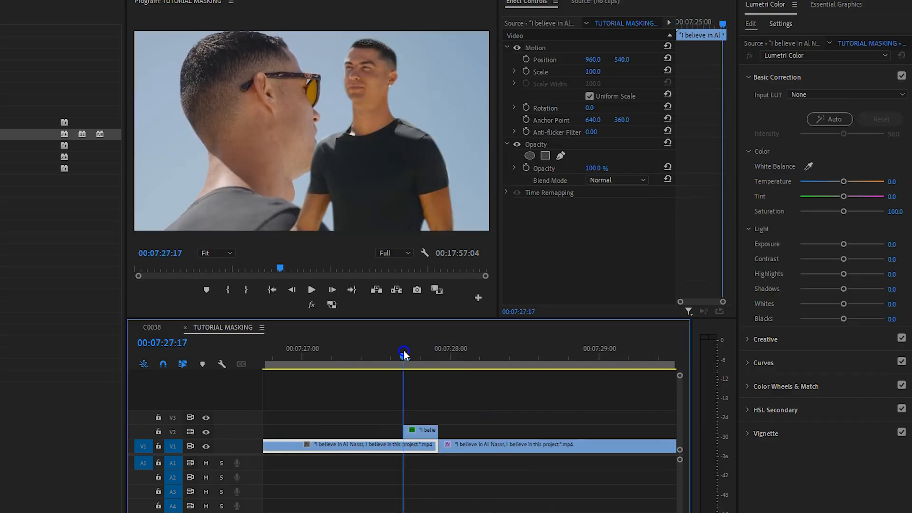
pyautogui.press('=')
pyautogui.press('=')
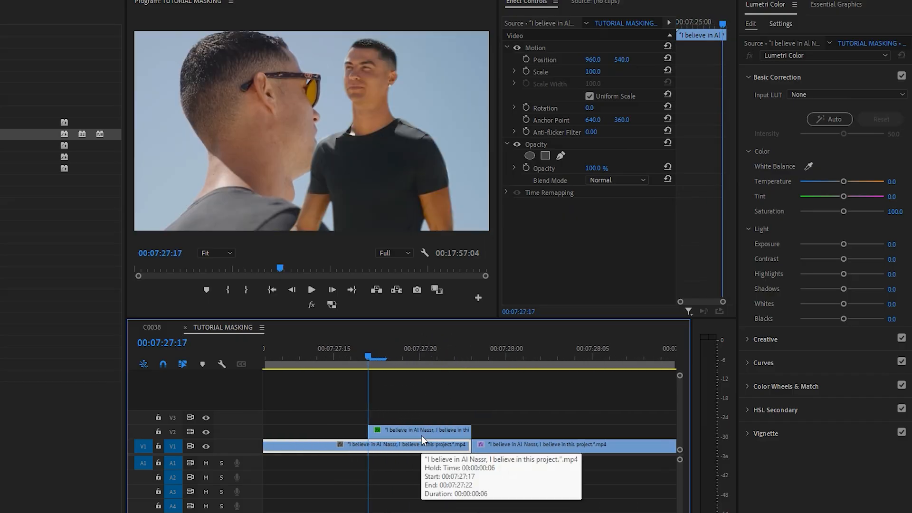
pyautogui.scroll(2, 420, 367)
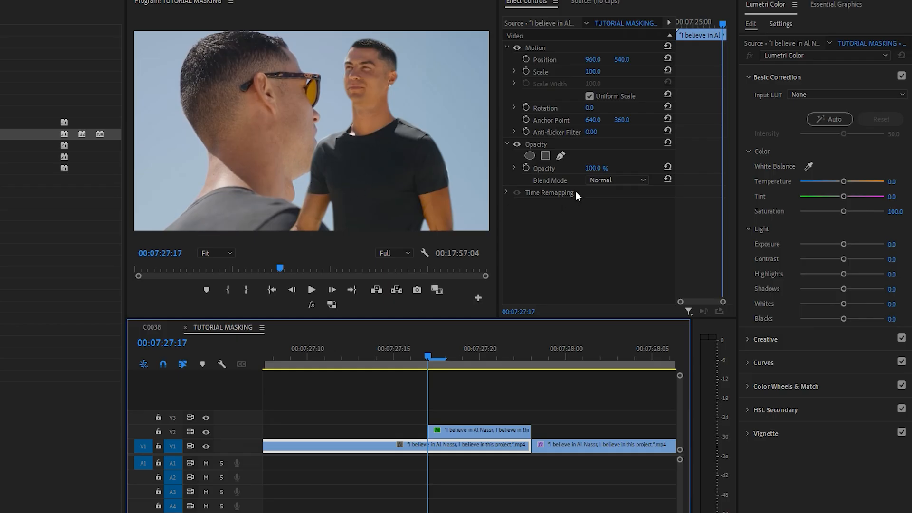
pyautogui.click(455, 430)
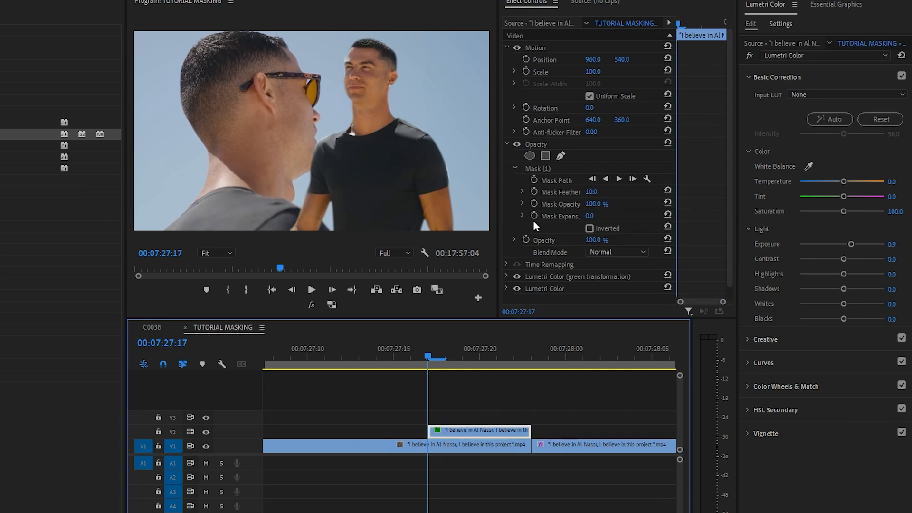
pyautogui.click(537, 168)
# At 50% preview magnification, delete and move the mask's lower arm points so the arm is cut off along the foreground man's shoulder.
pyautogui.click(223, 253)
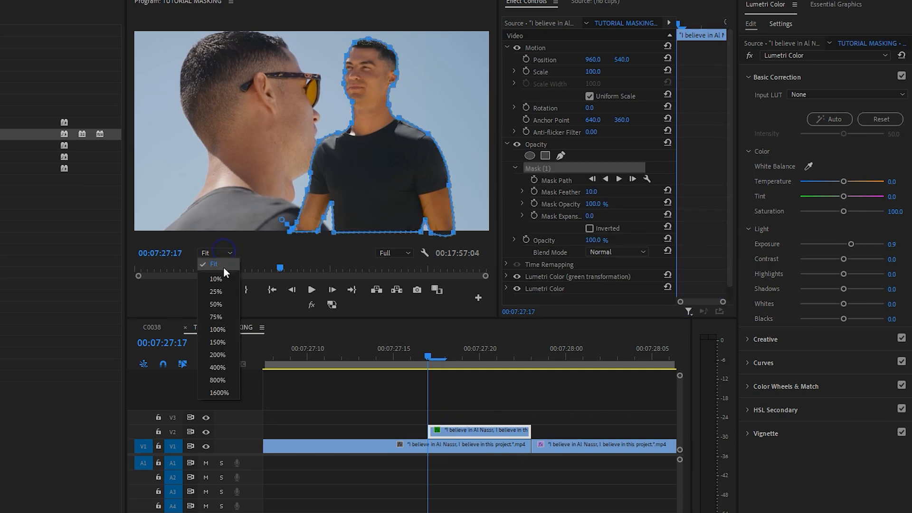
pyautogui.click(221, 307)
pyautogui.moveTo(488, 185); pyautogui.dragTo(494, 246)
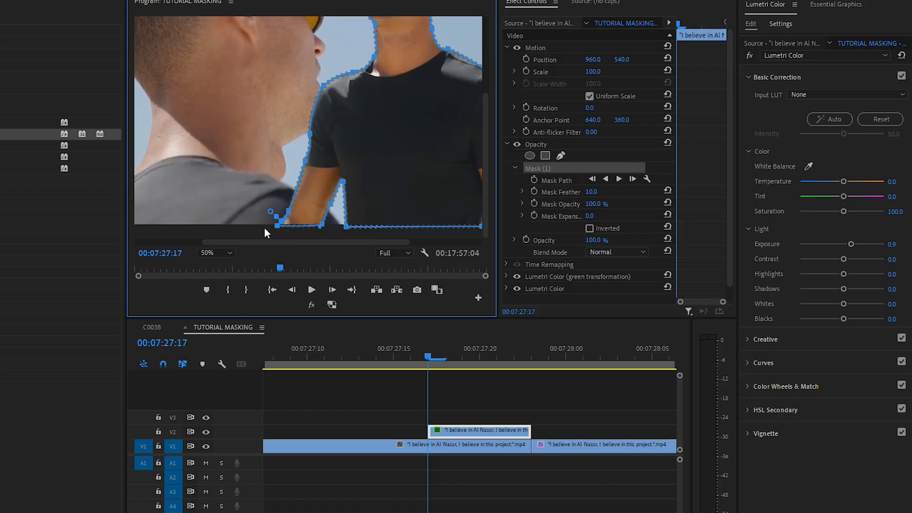
pyautogui.moveTo(253, 214); pyautogui.dragTo(286, 244)
pyautogui.keyDown('ctrl'); pyautogui.click(277, 227); pyautogui.keyUp('ctrl')
pyautogui.moveTo(322, 223); pyautogui.dragTo(332, 214)
pyautogui.keyDown('ctrl'); pyautogui.click(332, 216); pyautogui.keyUp('ctrl')
pyautogui.keyDown('ctrl'); pyautogui.click(331, 205); pyautogui.keyUp('ctrl')
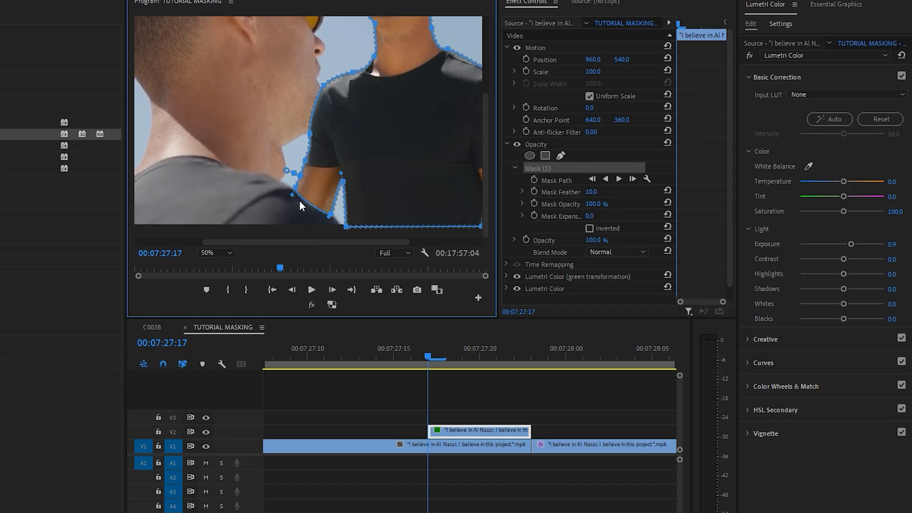
# Move the opacity mask's points beside the foreground man's chin and shoulder so the outline follows the overlapping edges.
pyautogui.moveTo(294, 194); pyautogui.dragTo(324, 216)
pyautogui.moveTo(309, 117)
pyautogui.mouseDown()
pyautogui.moveTo(324, 130)
pyautogui.moveTo(312, 130)
pyautogui.mouseUp()
pyautogui.moveTo(323, 91); pyautogui.dragTo(320, 99)
pyautogui.moveTo(338, 135); pyautogui.dragTo(328, 120)
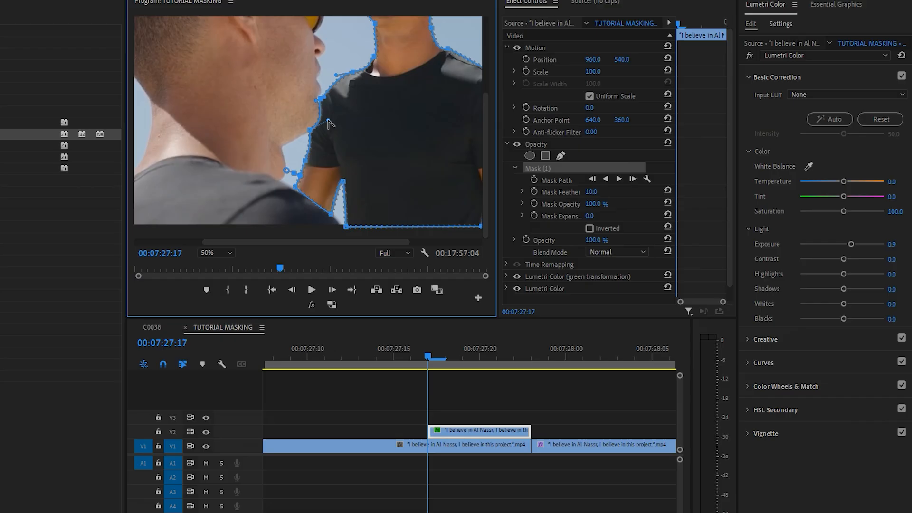
pyautogui.click(559, 123)
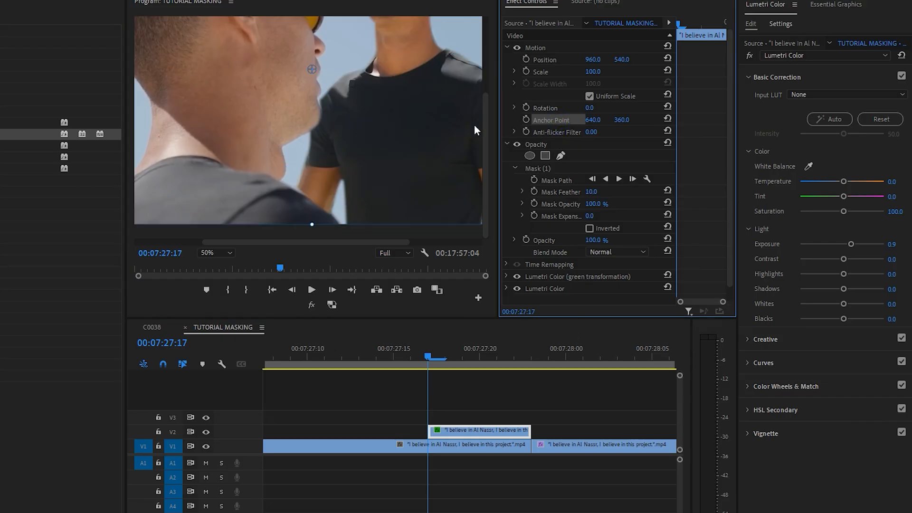
pyautogui.click(555, 167)
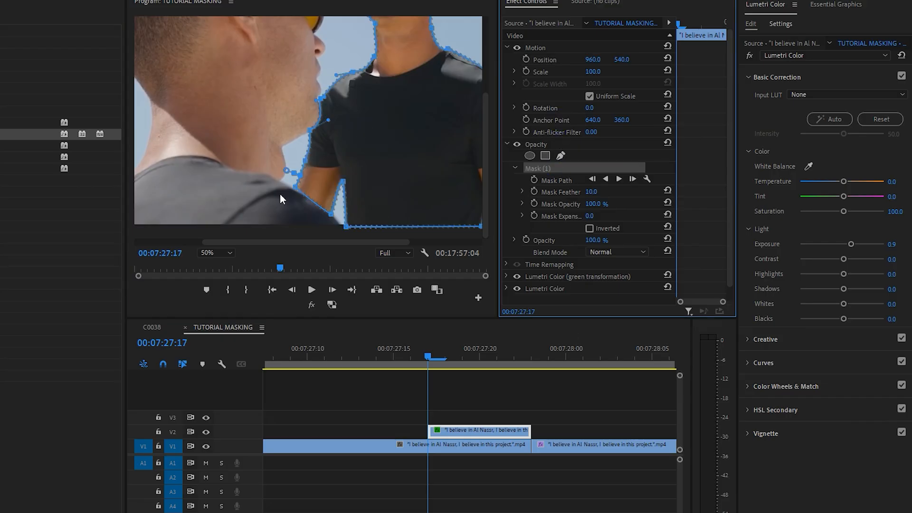
# At 75% preview magnification, fine-tune the opacity mask point along the foreground man's jaw and inspect the cutout edge without the outline.
pyautogui.click(208, 253)
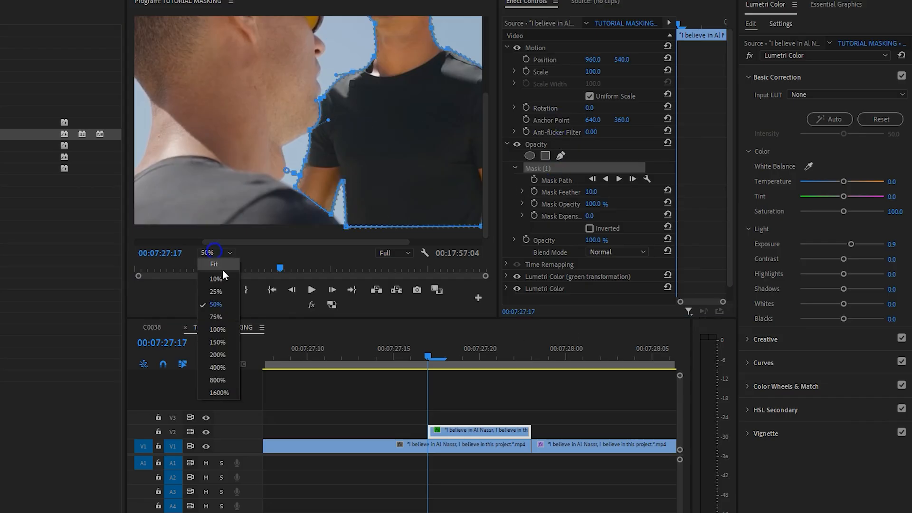
pyautogui.click(218, 317)
pyautogui.moveTo(328, 87)
pyautogui.mouseDown()
pyautogui.moveTo(317, 104)
pyautogui.moveTo(329, 98)
pyautogui.mouseUp()
pyautogui.click(563, 84)
pyautogui.click(541, 170)
pyautogui.click(510, 134)
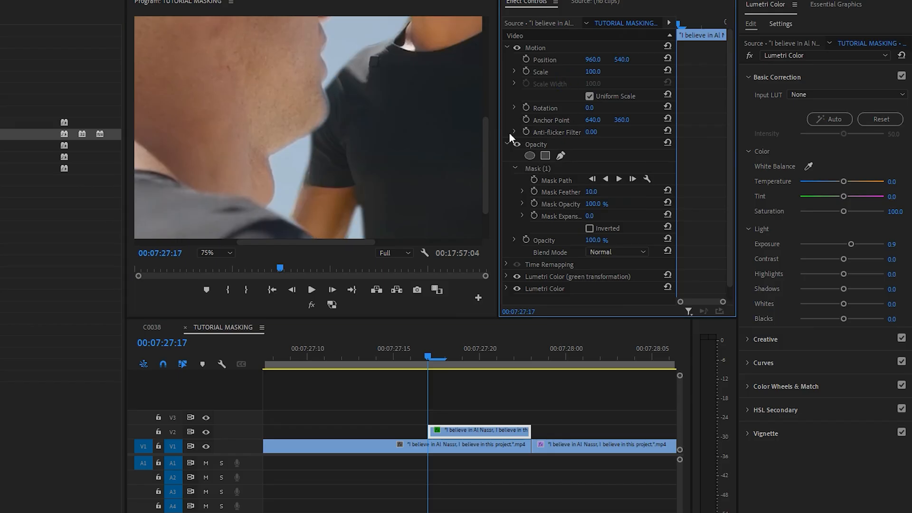
# Nudge the V2 cutout directly in the preview to a Motion Position of 958.7, 542.2.
pyautogui.moveTo(594, 216)
pyautogui.mouseDown()
pyautogui.moveTo(611, 216)
pyautogui.moveTo(602, 216)
pyautogui.mouseUp()
pyautogui.moveTo(405, 80); pyautogui.dragTo(404, 79)
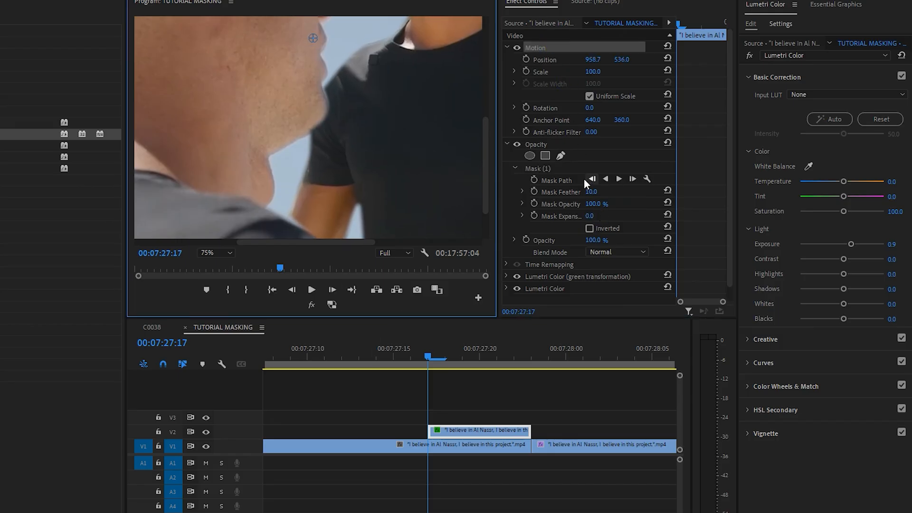
pyautogui.click(541, 169)
pyautogui.click(322, 87)
pyautogui.click(527, 93)
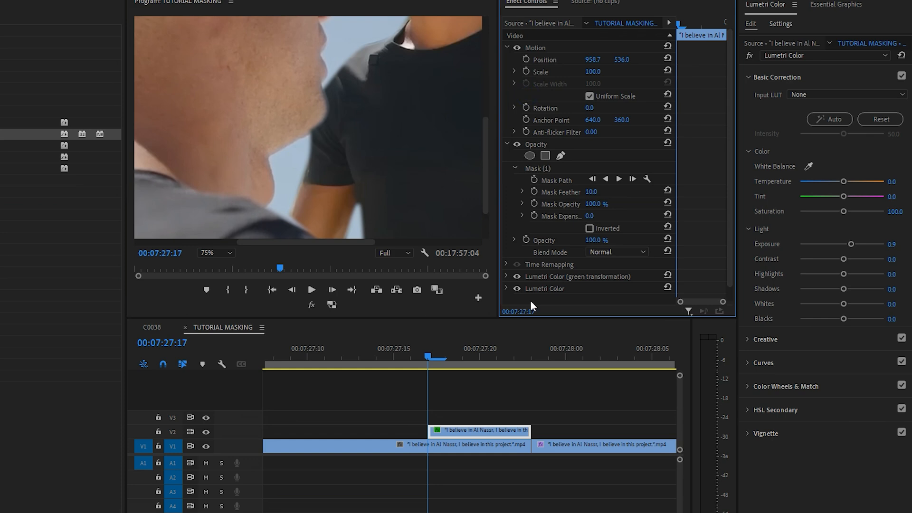
pyautogui.hotkey('shift', 'z')
pyautogui.scroll(-5, 499, 366)
pyautogui.moveTo(414, 120); pyautogui.dragTo(413, 121)
pyautogui.click(549, 83)
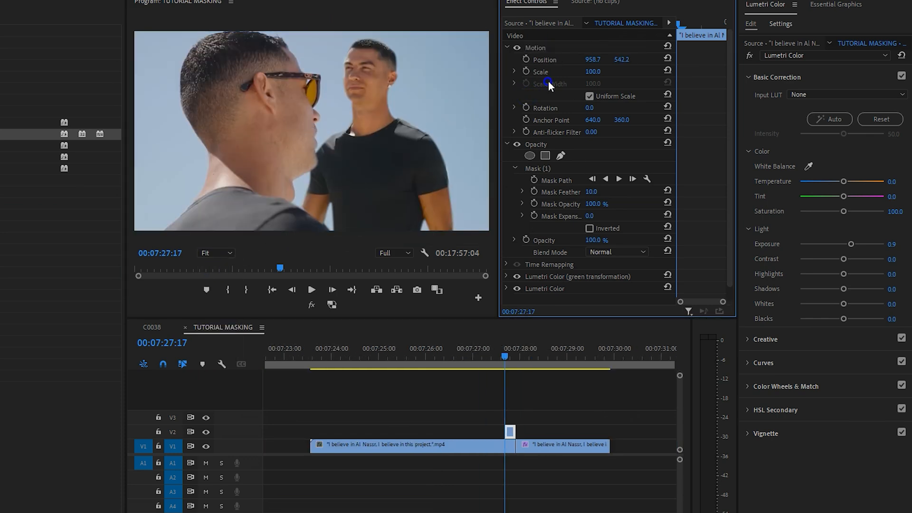
# Play and scrub the transition from before the V2 cutout, and save the project.
pyautogui.click(453, 351)
pyautogui.press('space')
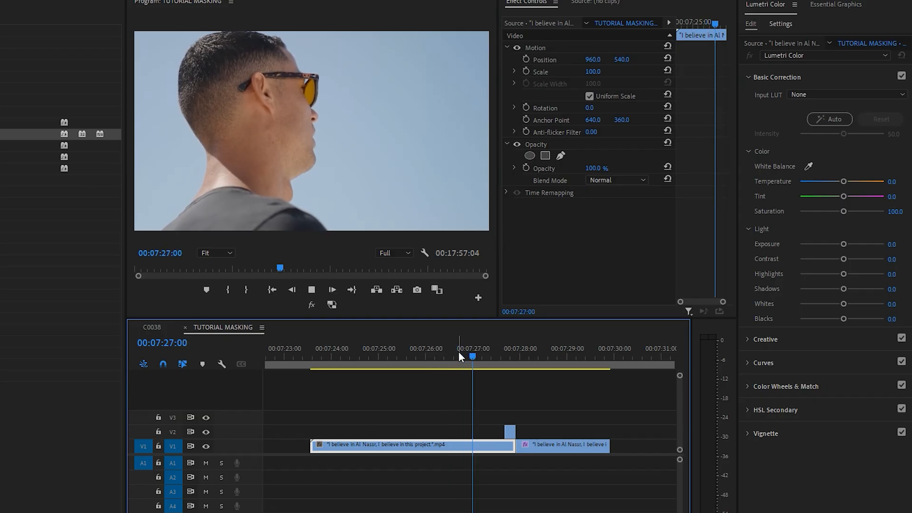
pyautogui.press('space')
pyautogui.moveTo(529, 352); pyautogui.dragTo(460, 323)
pyautogui.hotkey('ctrl', 's')
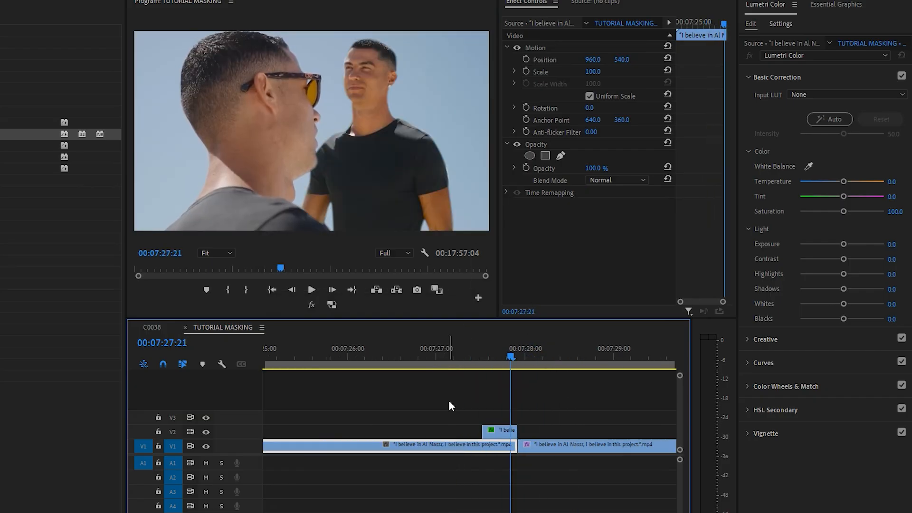
# At 00:07:27:18, try shifting the V2 cutout sideways with the Transform effect's horizontal Position, and undo the shift.
pyautogui.scroll(2, 555, 418)
pyautogui.scroll(1, 530, 432)
pyautogui.moveTo(487, 359)
pyautogui.mouseDown()
pyautogui.moveTo(424, 356)
pyautogui.moveTo(543, 343)
pyautogui.moveTo(478, 357)
pyautogui.mouseUp()
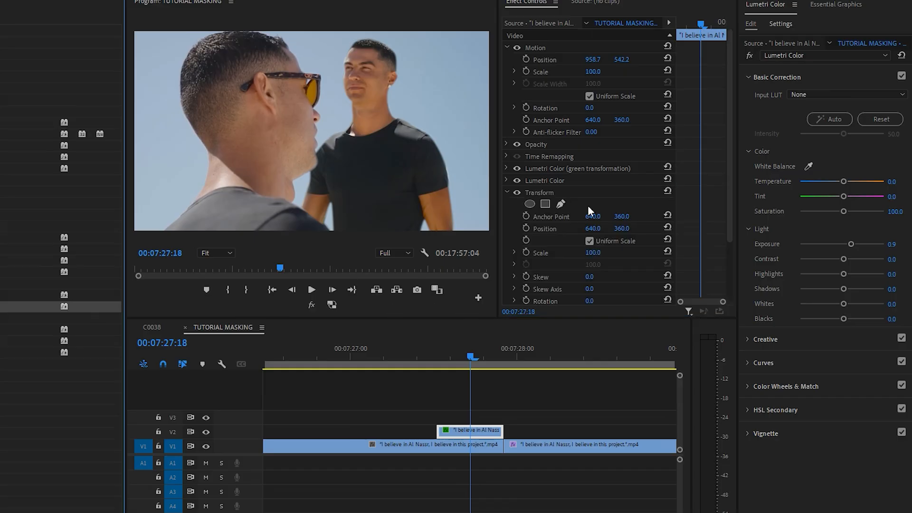
pyautogui.scroll(-3, 561, 235)
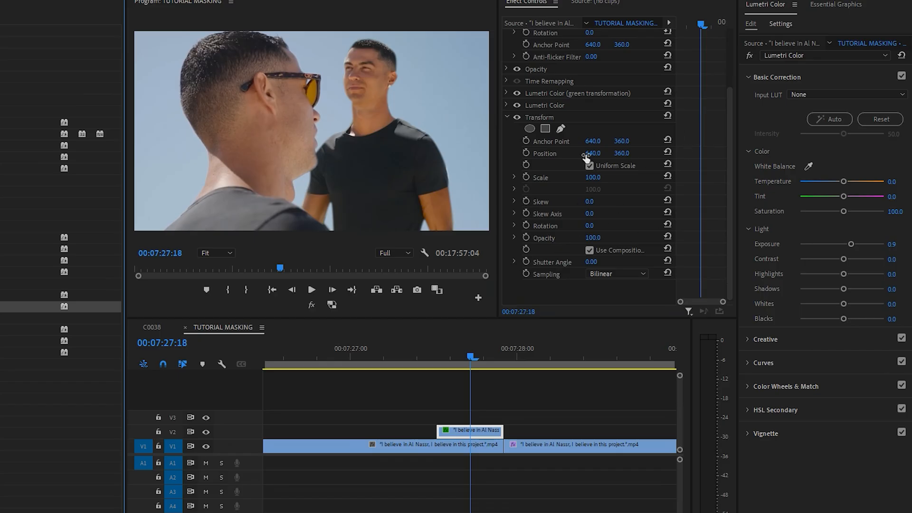
pyautogui.moveTo(591, 153); pyautogui.dragTo(688, 152)
pyautogui.hotkey('ctrl', 'z')
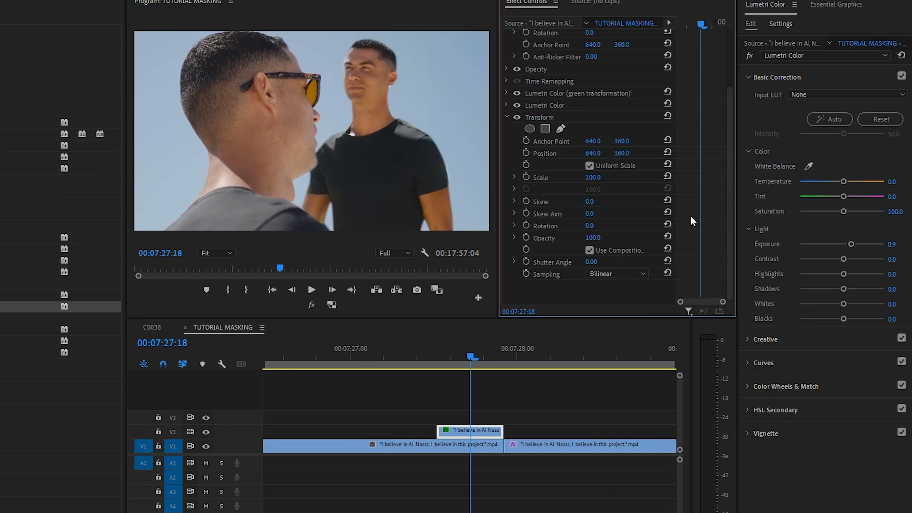
# Nest the V2 cutout clip into its own sequence, keeping the default name.
pyautogui.click(506, 415)
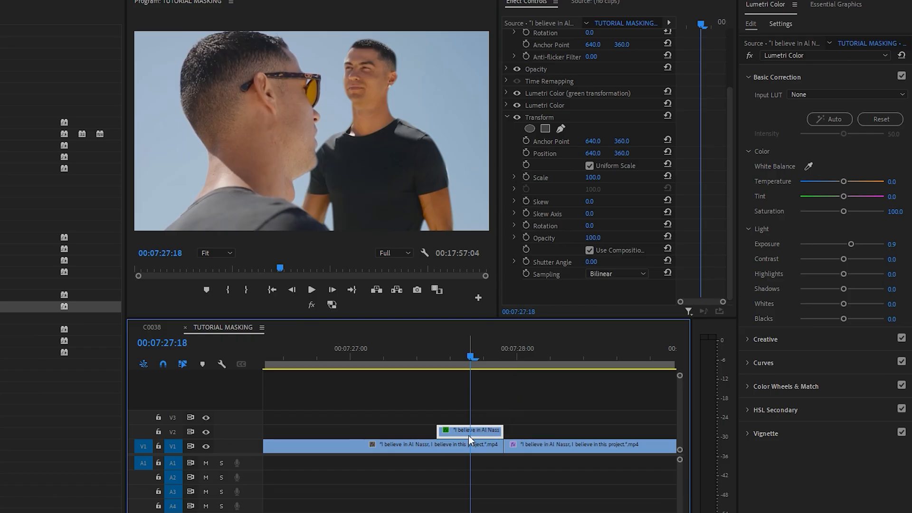
pyautogui.rightClick(470, 433)
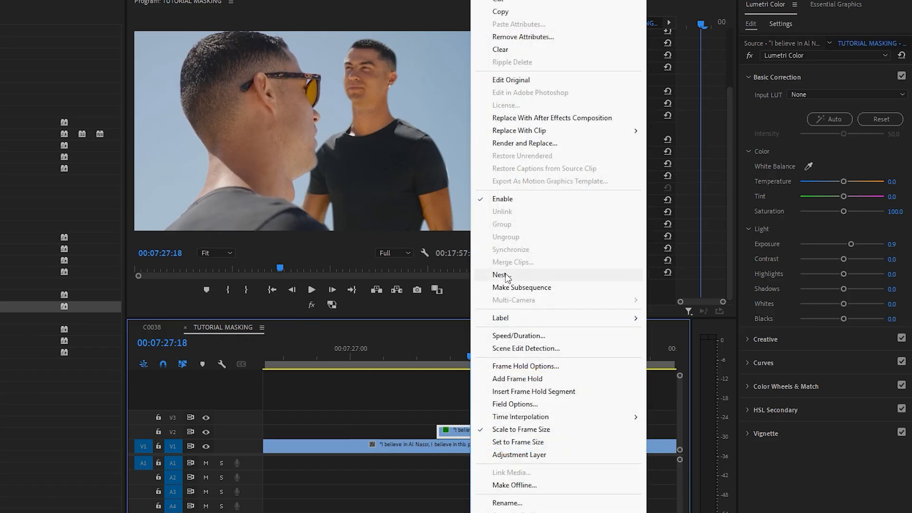
pyautogui.click(506, 275)
pyautogui.click(345, 276)
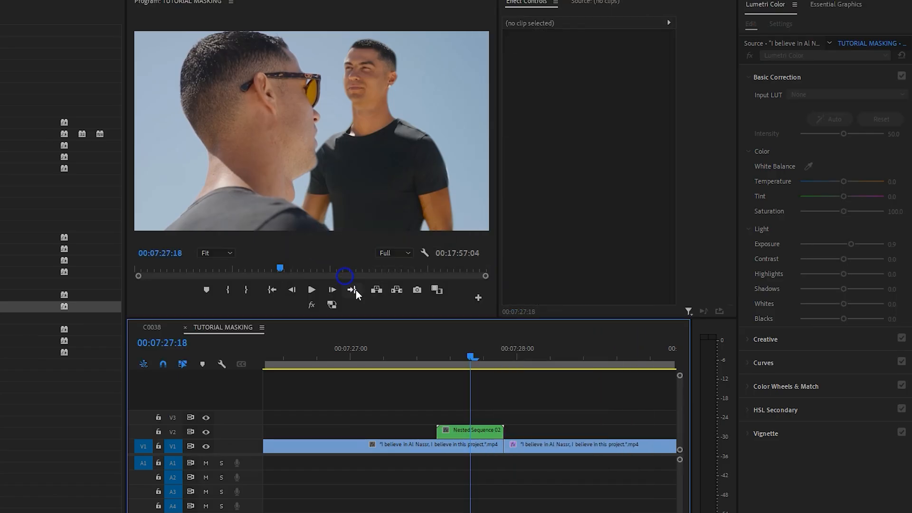
# At the nested clip's start, 00:07:27:13, set the Transform effect's vertical Position to 1591 and enable Position keyframing.
pyautogui.moveTo(443, 350)
pyautogui.mouseDown()
pyautogui.moveTo(432, 350)
pyautogui.moveTo(444, 357)
pyautogui.mouseUp()
pyautogui.click(467, 430)
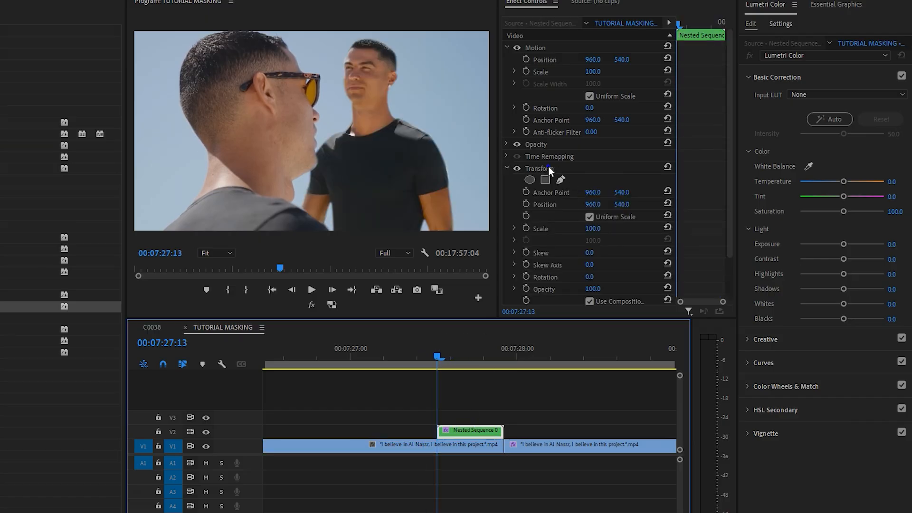
pyautogui.click(548, 168)
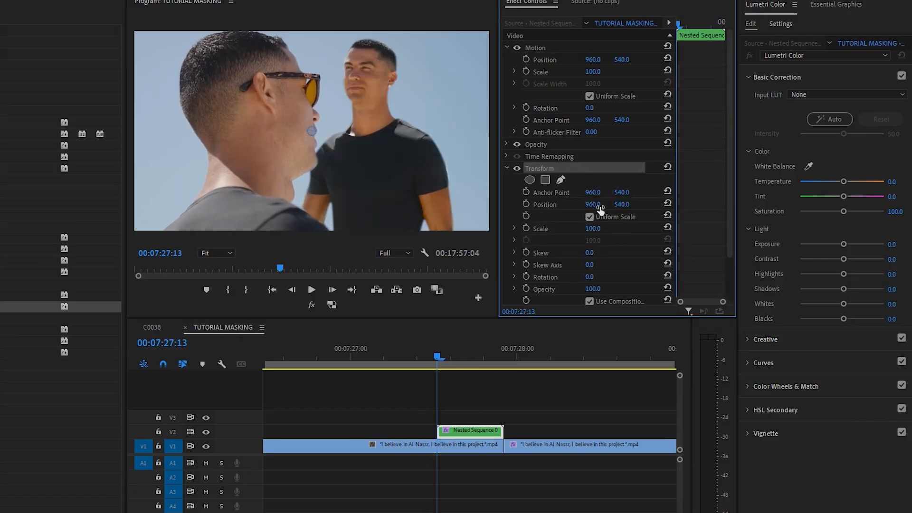
pyautogui.moveTo(622, 204); pyautogui.dragTo(611, 211)
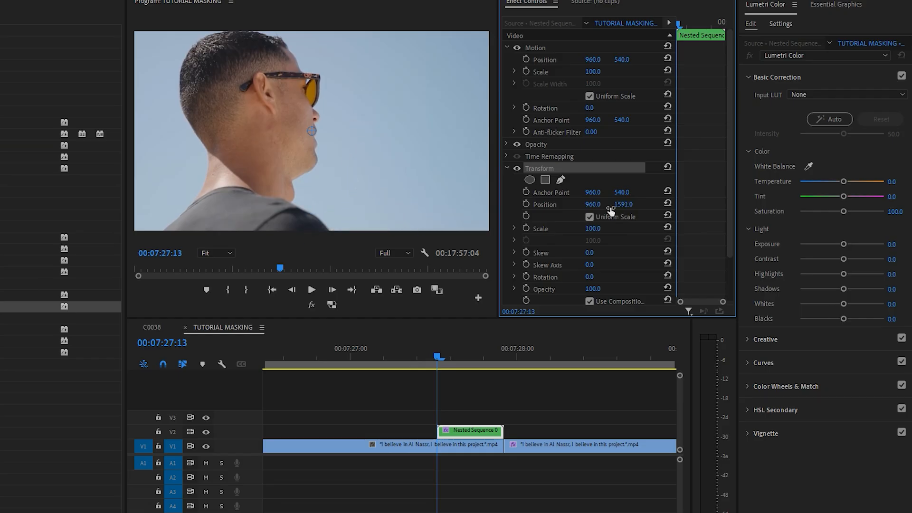
pyautogui.click(527, 203)
# Add a second Transform Position keyframe at 00:07:27:21 by resetting Position to 960, 540.
pyautogui.moveTo(440, 352); pyautogui.dragTo(486, 352)
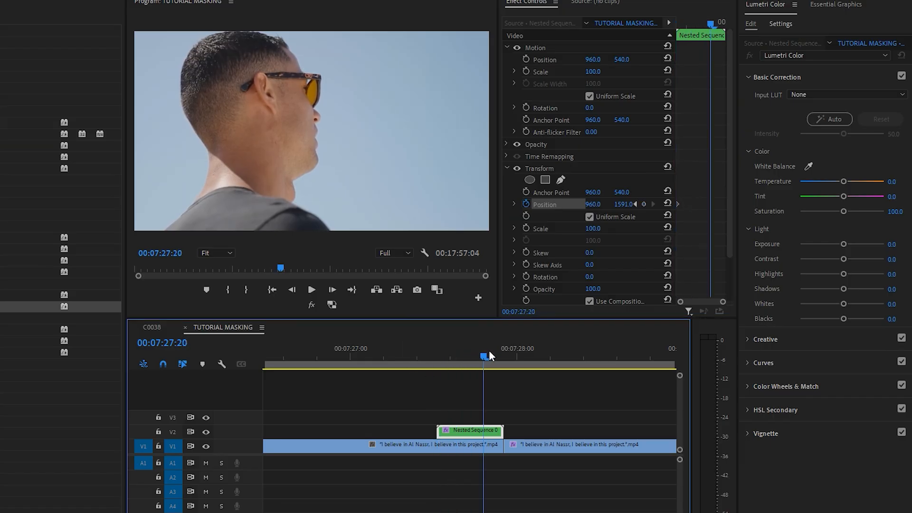
pyautogui.click(667, 208)
pyautogui.press('Right')
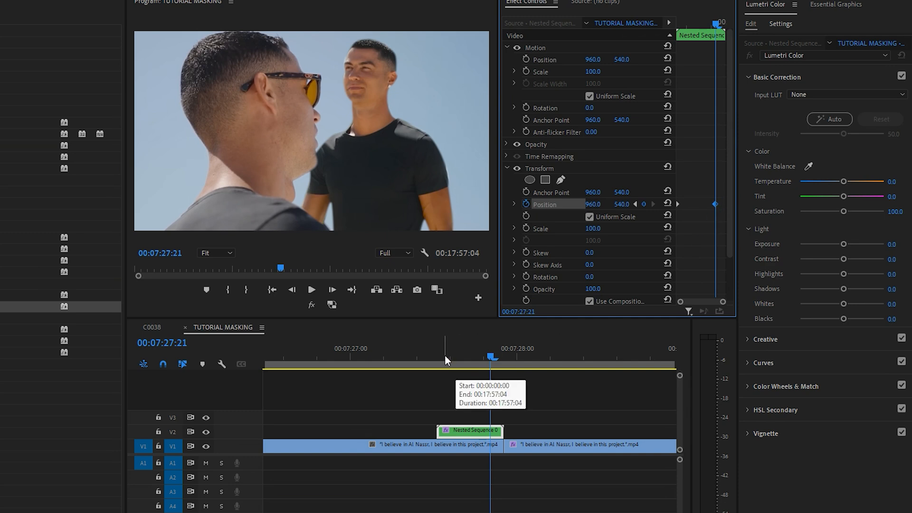
# Play the cutout's slide-up from around 00:07:27:00, and return the playhead to the nested clip's start at 00:07:27:13.
pyautogui.scroll(-2, 565, 421)
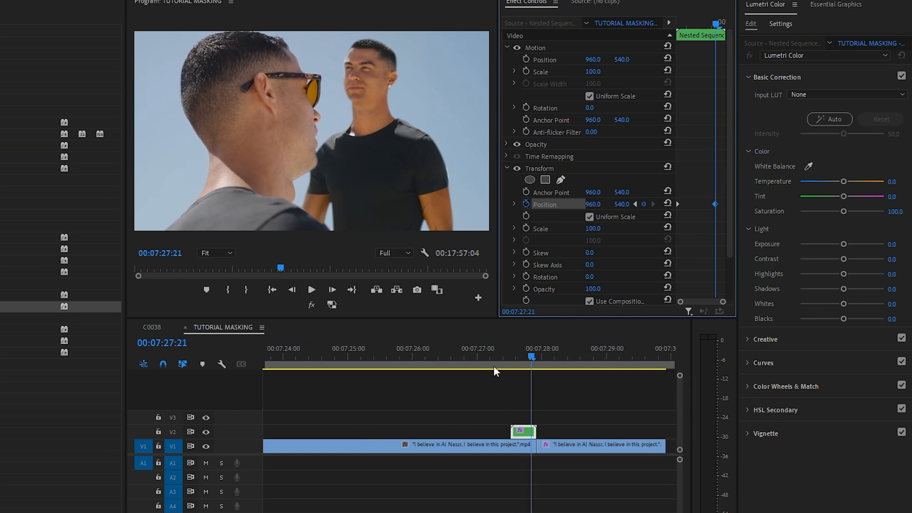
pyautogui.click(475, 349)
pyautogui.press('space')
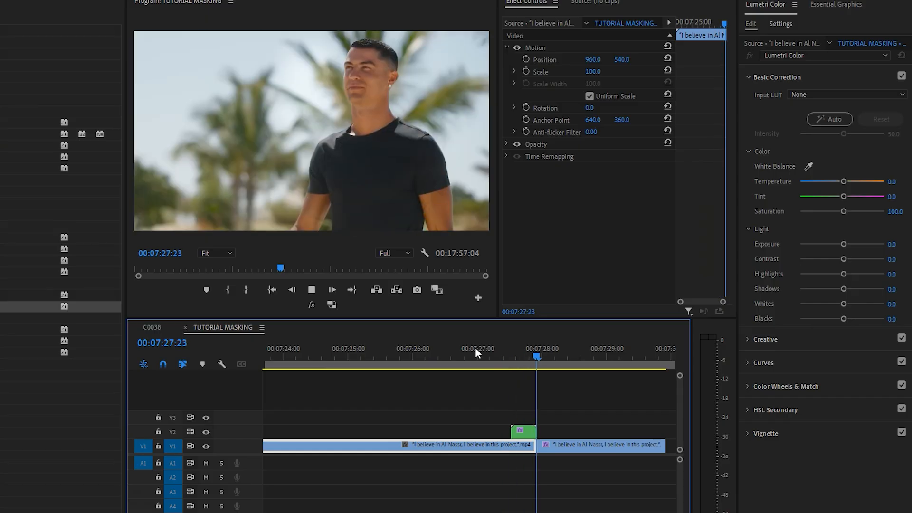
pyautogui.click(507, 352)
pyautogui.scroll(3, 544, 395)
pyautogui.moveTo(452, 346)
pyautogui.mouseDown()
pyautogui.moveTo(500, 335)
pyautogui.moveTo(449, 343)
pyautogui.mouseUp()
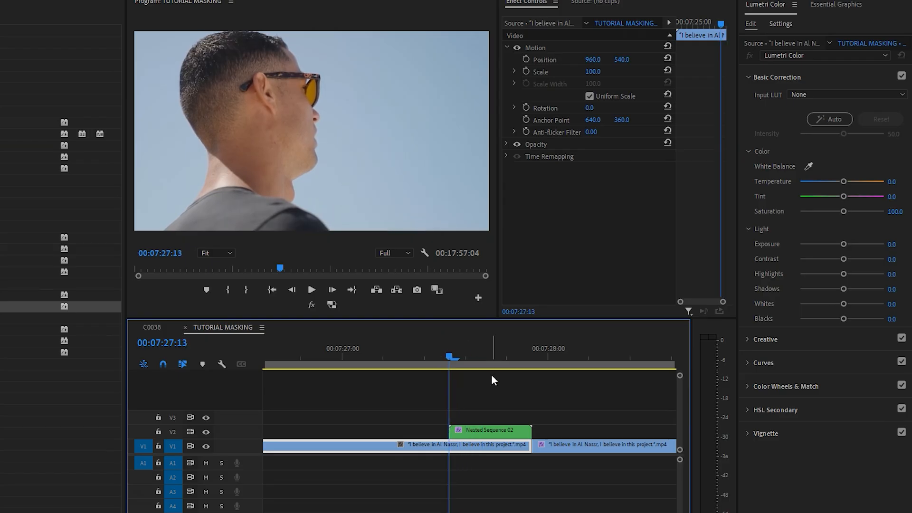
# Apply Ease In temporal interpolation to the nested clip's last Transform Position keyframe.
pyautogui.click(489, 428)
pyautogui.rightClick(704, 203)
pyautogui.click(692, 185)
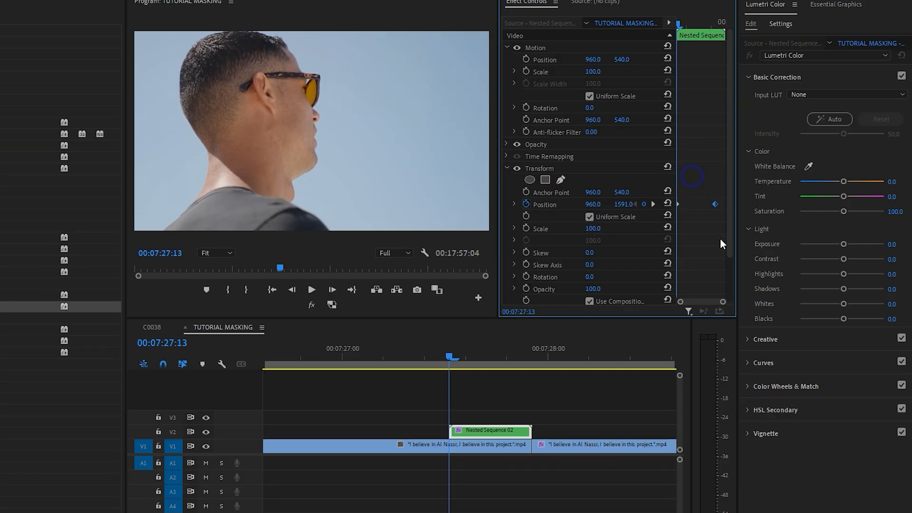
pyautogui.rightClick(715, 204)
pyautogui.moveTo(767, 309)
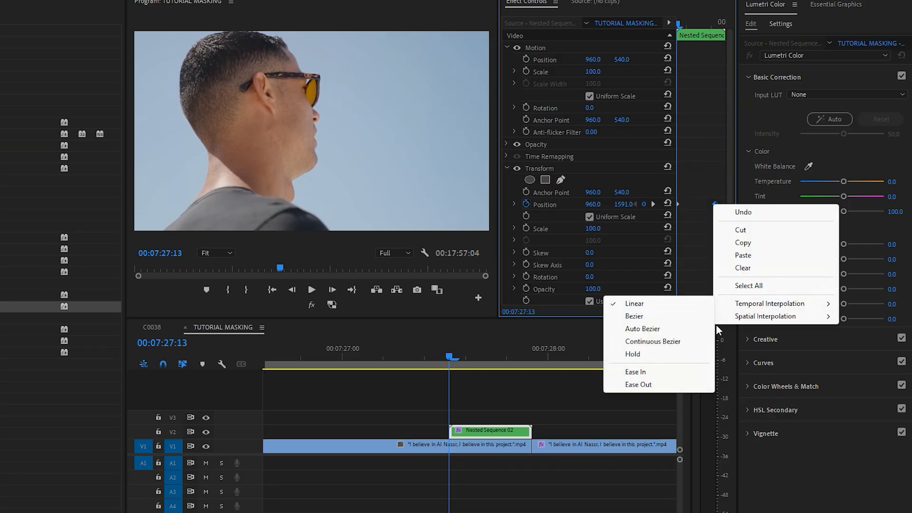
pyautogui.click(651, 371)
# Expand the Transform Position velocity graph and stretch the last keyframe's handle toward the first for a fast start and slow finish.
pyautogui.click(488, 430)
pyautogui.click(516, 204)
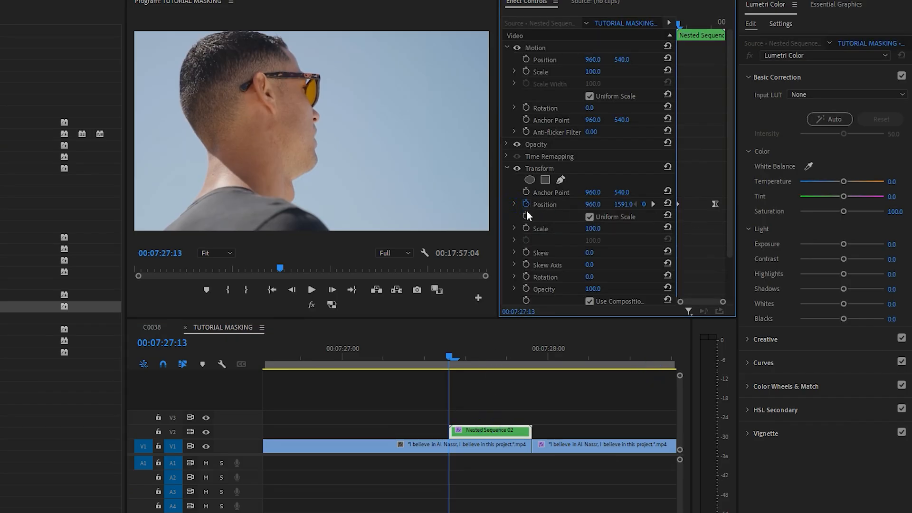
pyautogui.click(515, 204)
pyautogui.moveTo(707, 187); pyautogui.dragTo(697, 241)
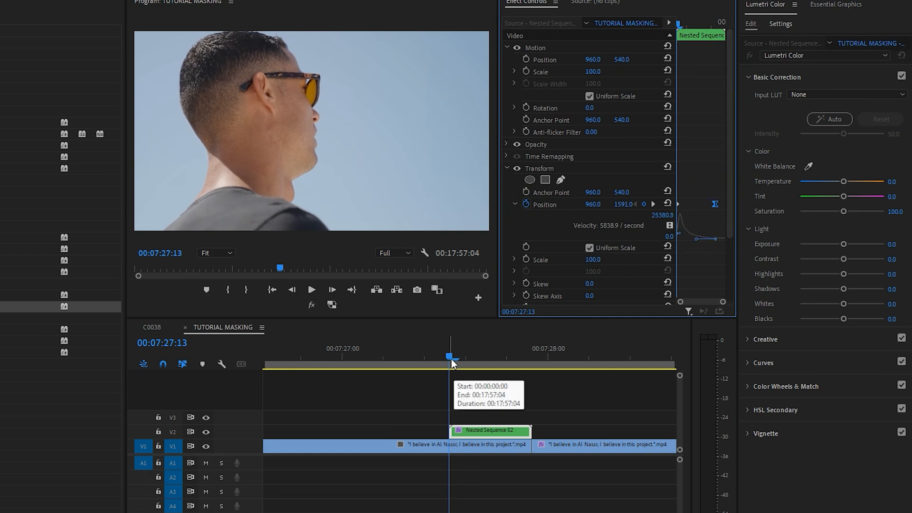
# Play the eased slide-up from the nested clip's start and again from 00:07:27:07.
pyautogui.press('space')
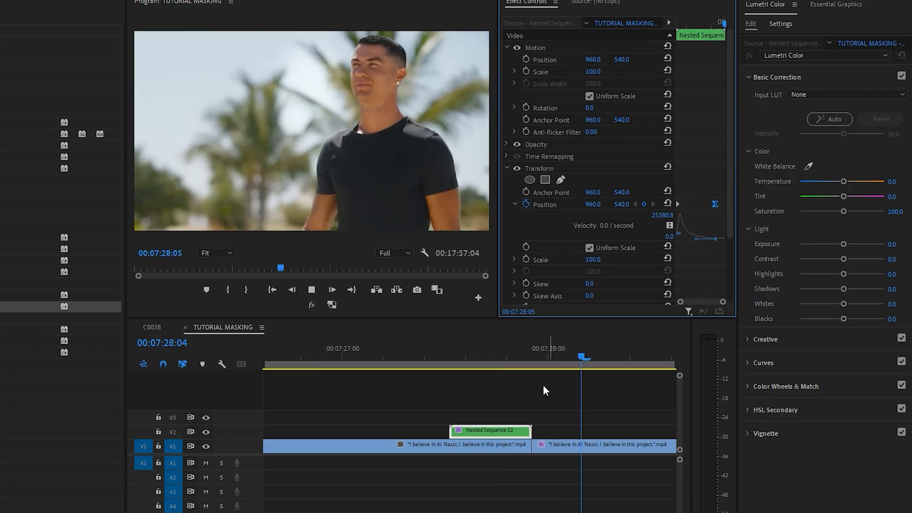
pyautogui.click(405, 365)
pyautogui.click(402, 349)
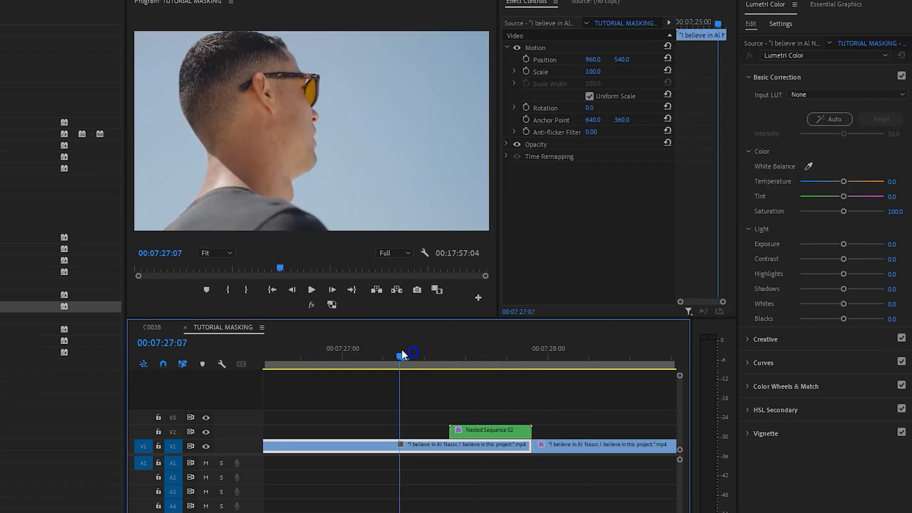
pyautogui.press('space')
# At 00:07:27:17, disable the nested clip's Use Composition's Shutter Angle option in Transform and raise the Shutter Angle to add motion blur.
pyautogui.moveTo(449, 354); pyautogui.dragTo(483, 339)
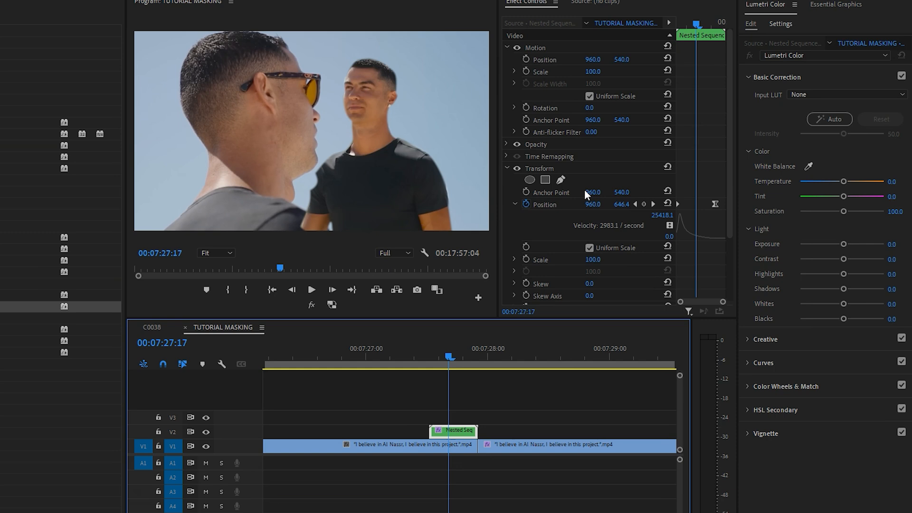
pyautogui.scroll(-3, 563, 202)
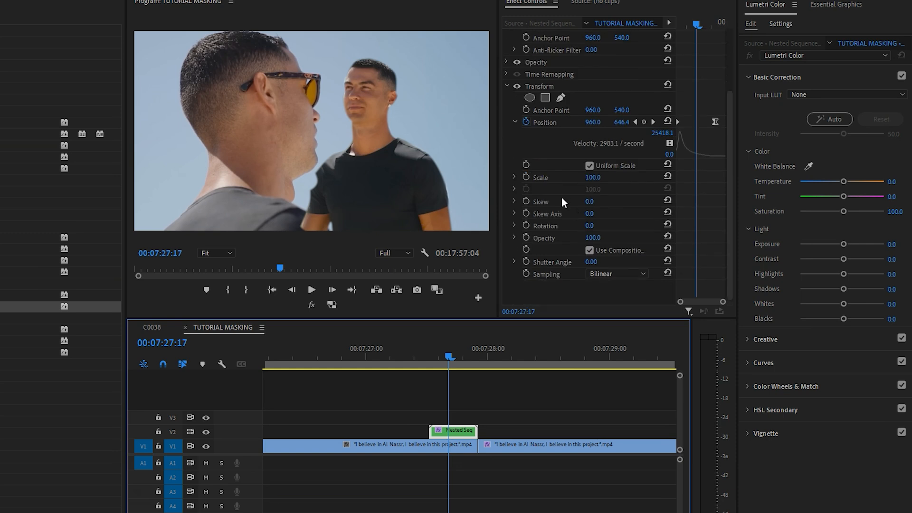
pyautogui.click(589, 250)
pyautogui.moveTo(591, 262); pyautogui.dragTo(615, 262)
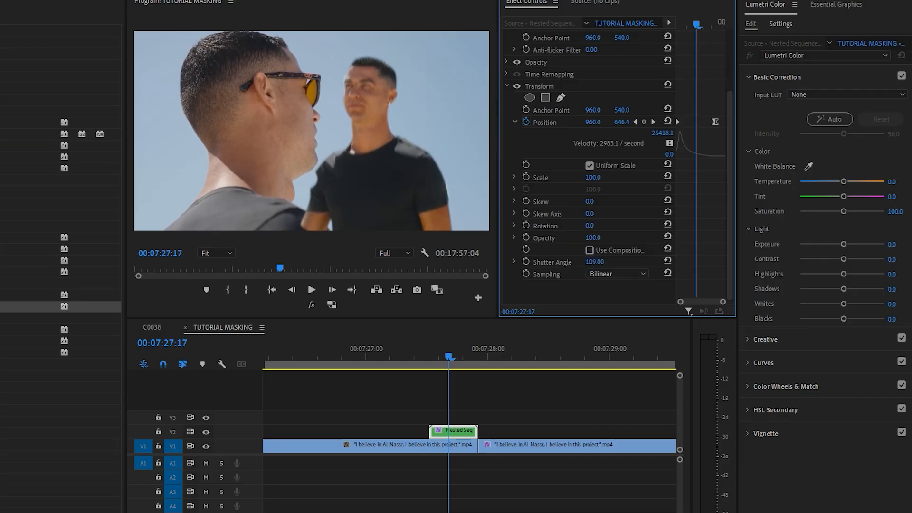
pyautogui.moveTo(594, 262); pyautogui.dragTo(591, 261)
# Play and scrub across the nested clip to check the motion blur on the rising cutout.
pyautogui.click(399, 356)
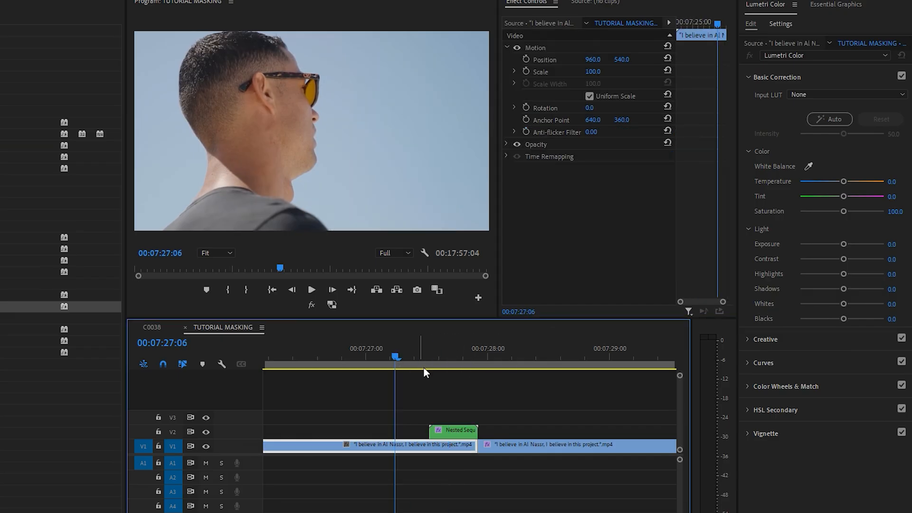
pyautogui.press('space')
pyautogui.moveTo(446, 356)
pyautogui.mouseDown()
pyautogui.moveTo(450, 346)
pyautogui.moveTo(471, 348)
pyautogui.moveTo(460, 360)
pyautogui.mouseUp()
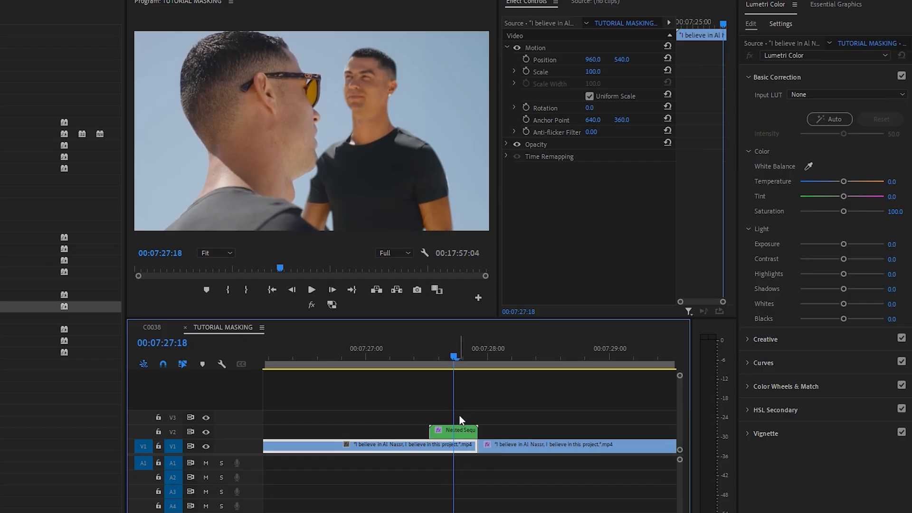
pyautogui.click(457, 430)
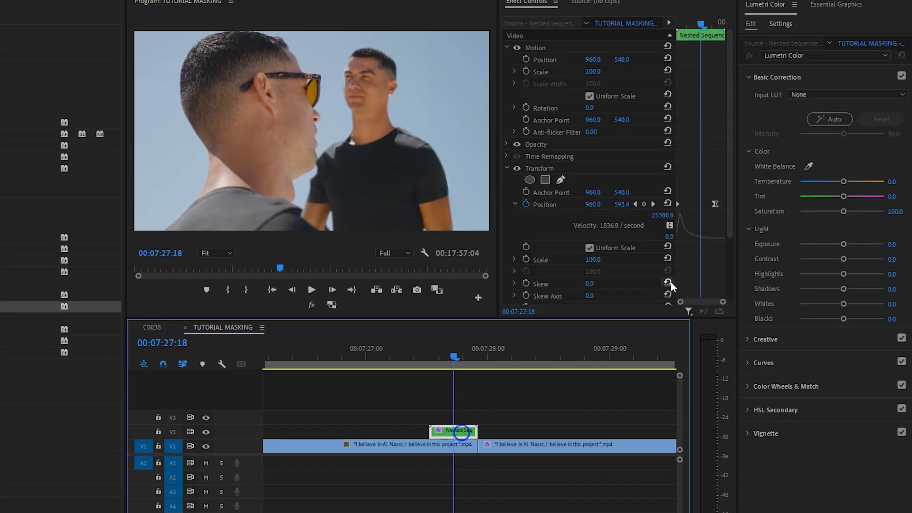
pyautogui.click(423, 356)
pyautogui.press('space')
pyautogui.press('space')
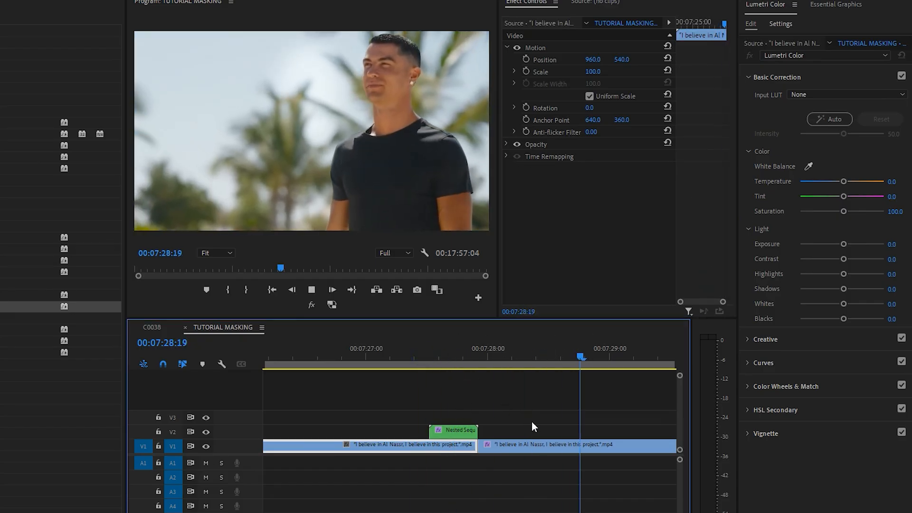
# Play the transition into the palm tree clip with both clips in view, and scrub back through the first clip.
pyautogui.click(533, 446)
pyautogui.scroll(-5, 534, 442)
pyautogui.click(451, 358)
pyautogui.press('space')
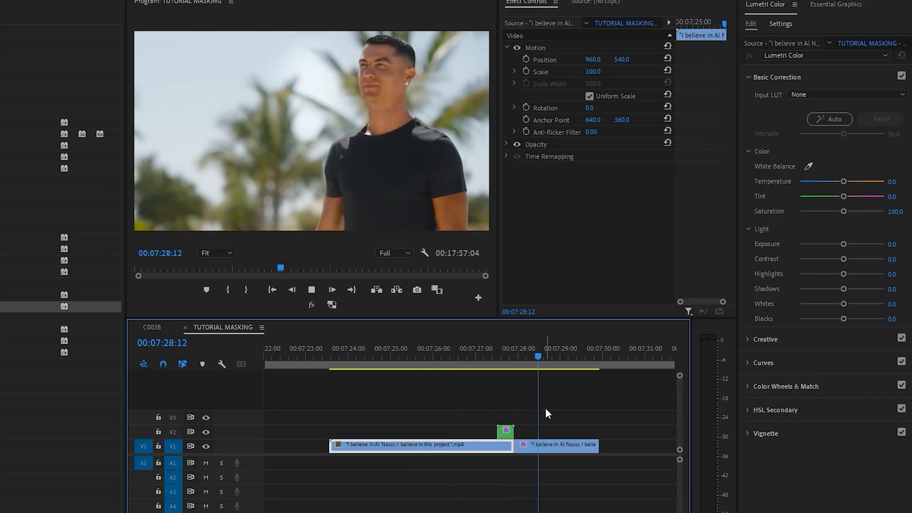
pyautogui.moveTo(539, 358); pyautogui.dragTo(411, 366)
pyautogui.moveTo(341, 357); pyautogui.dragTo(441, 364)
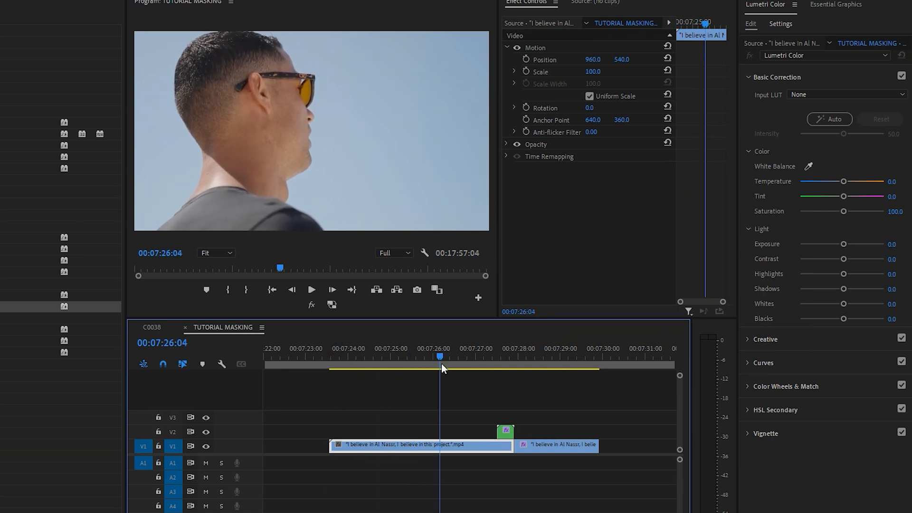